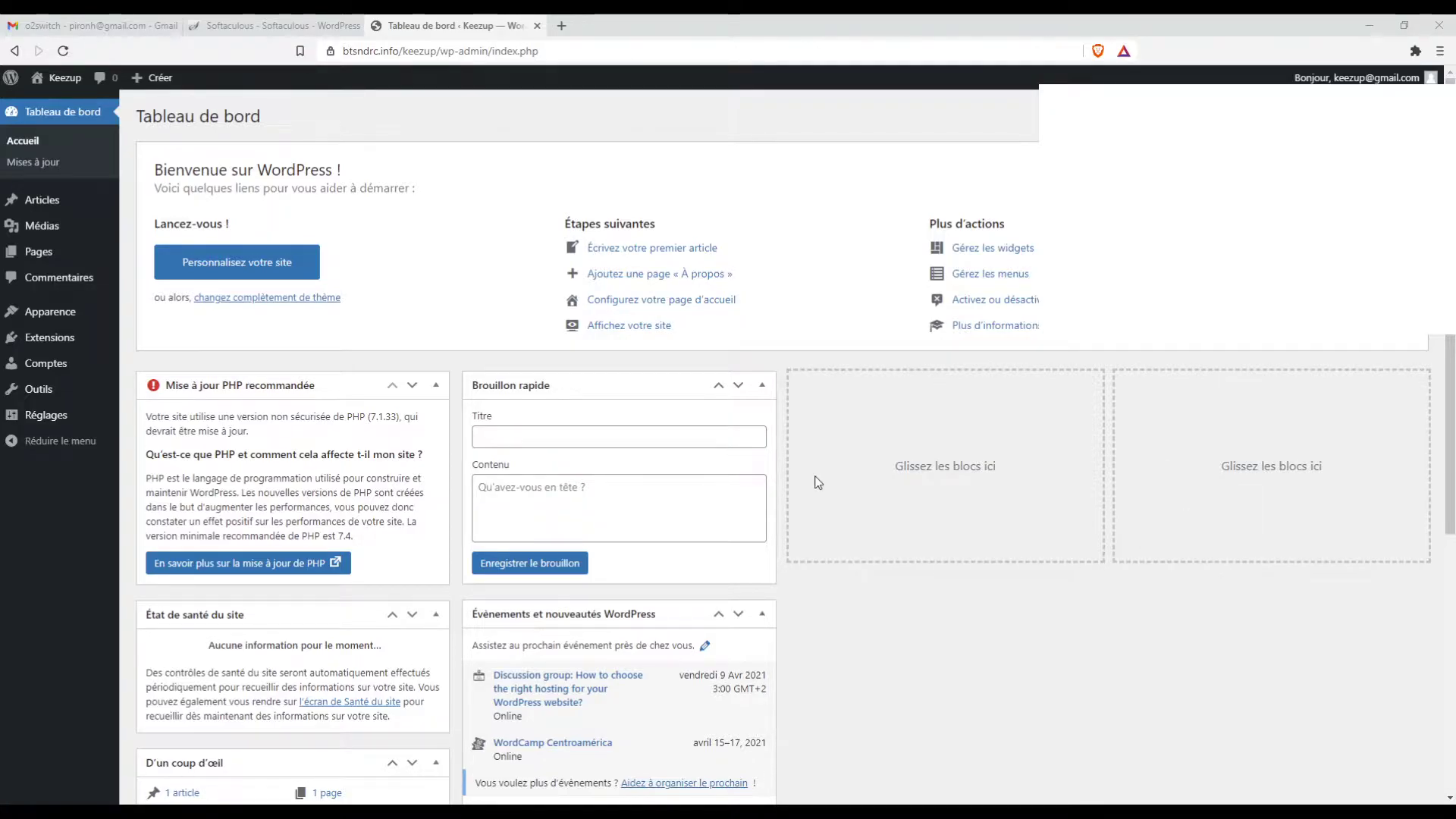
Step: View the Keezup site's public home page from header to footer, then return to the dashboard
mouse_move(62, 77)
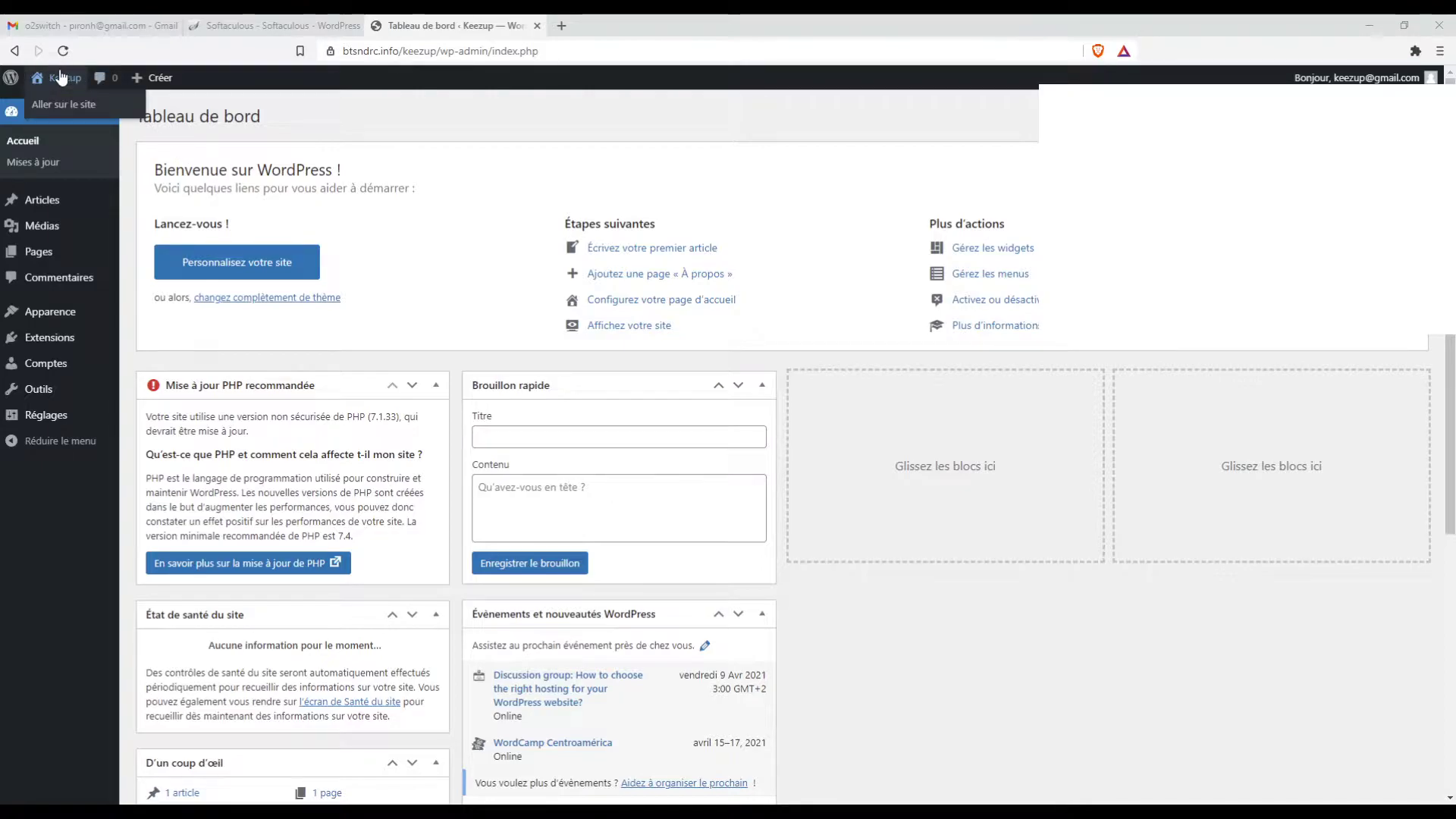
left_click(69, 104)
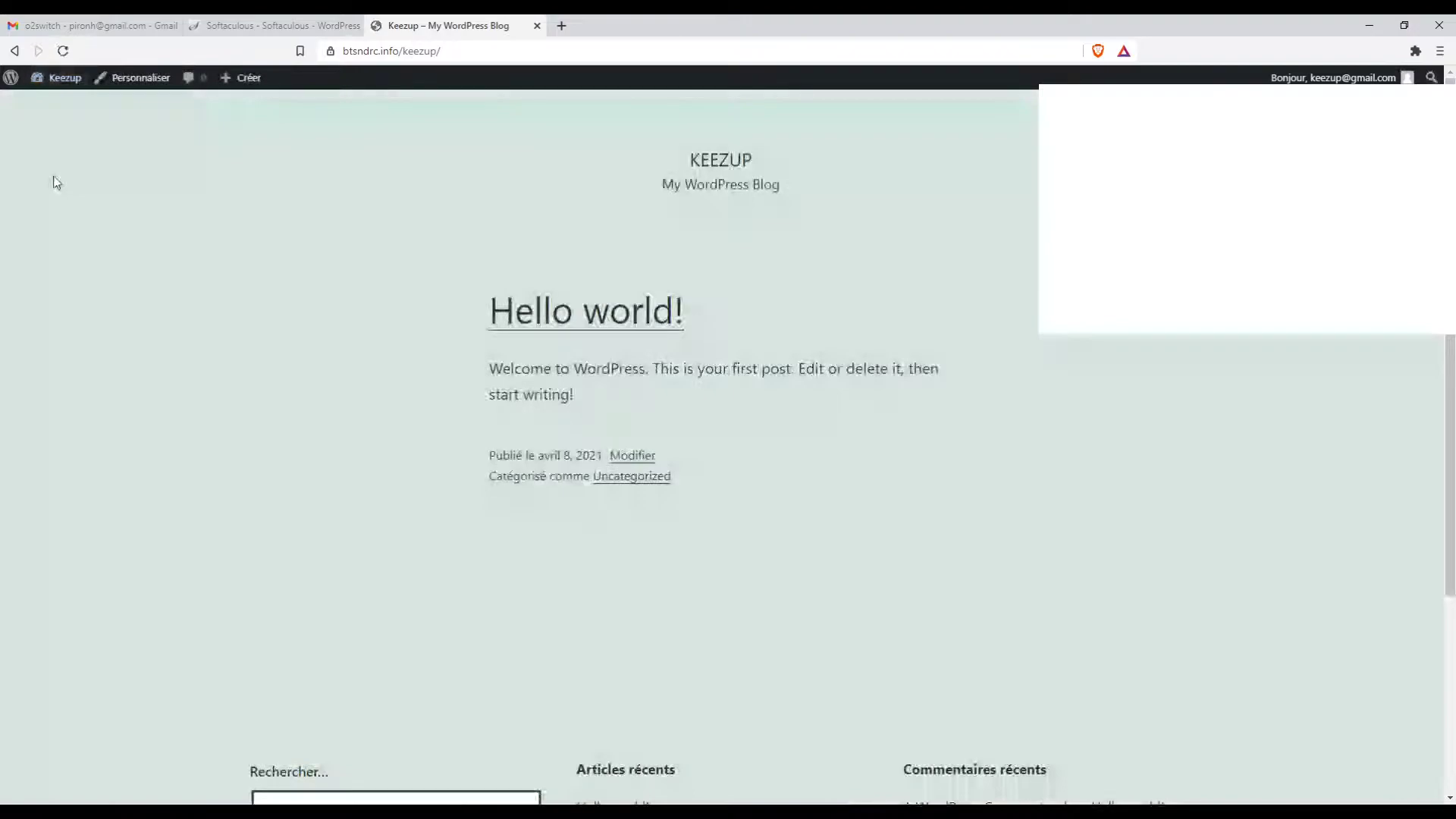
scroll(262, 417, "down", 4)
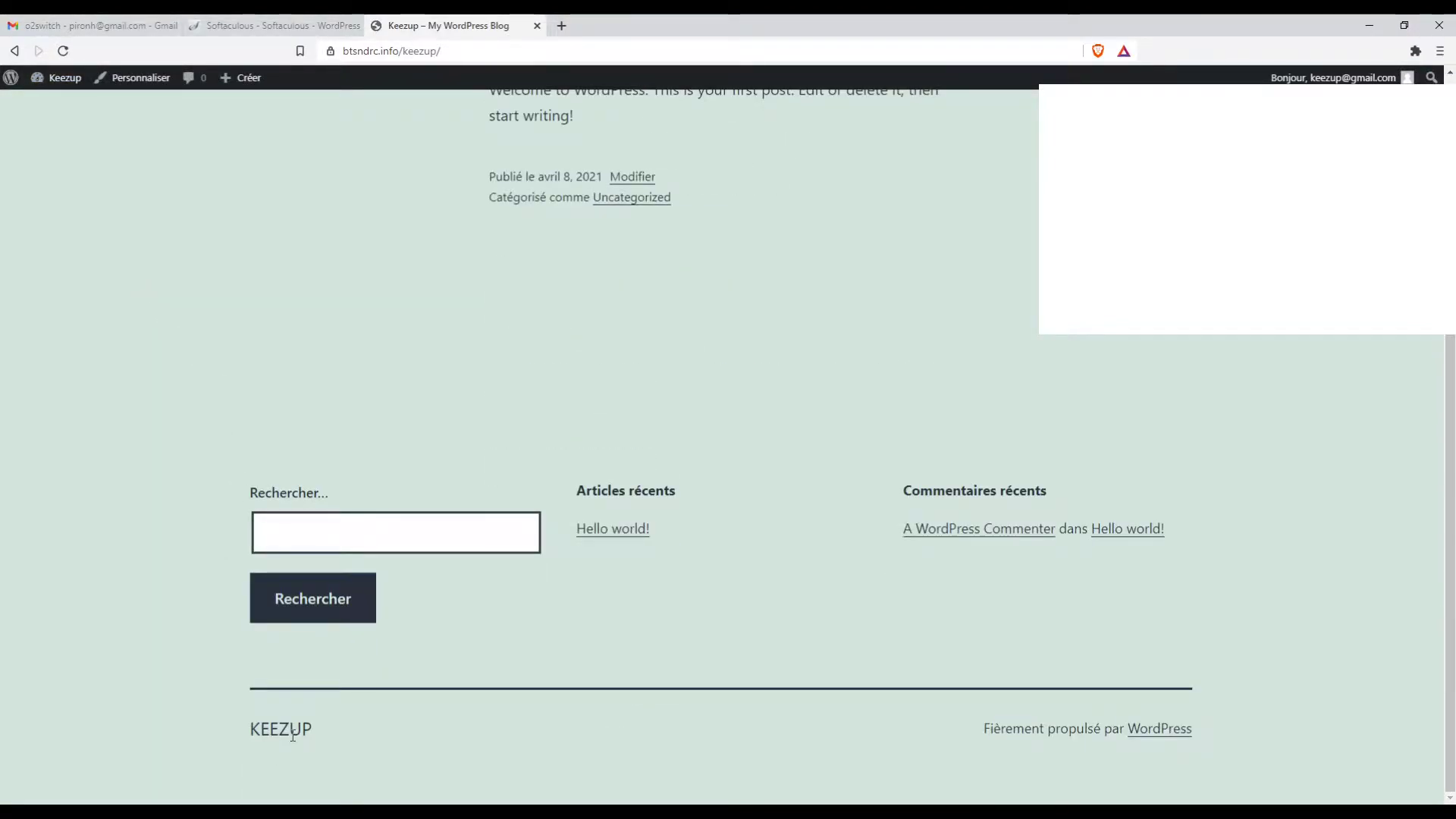
scroll(737, 745, "up", 3)
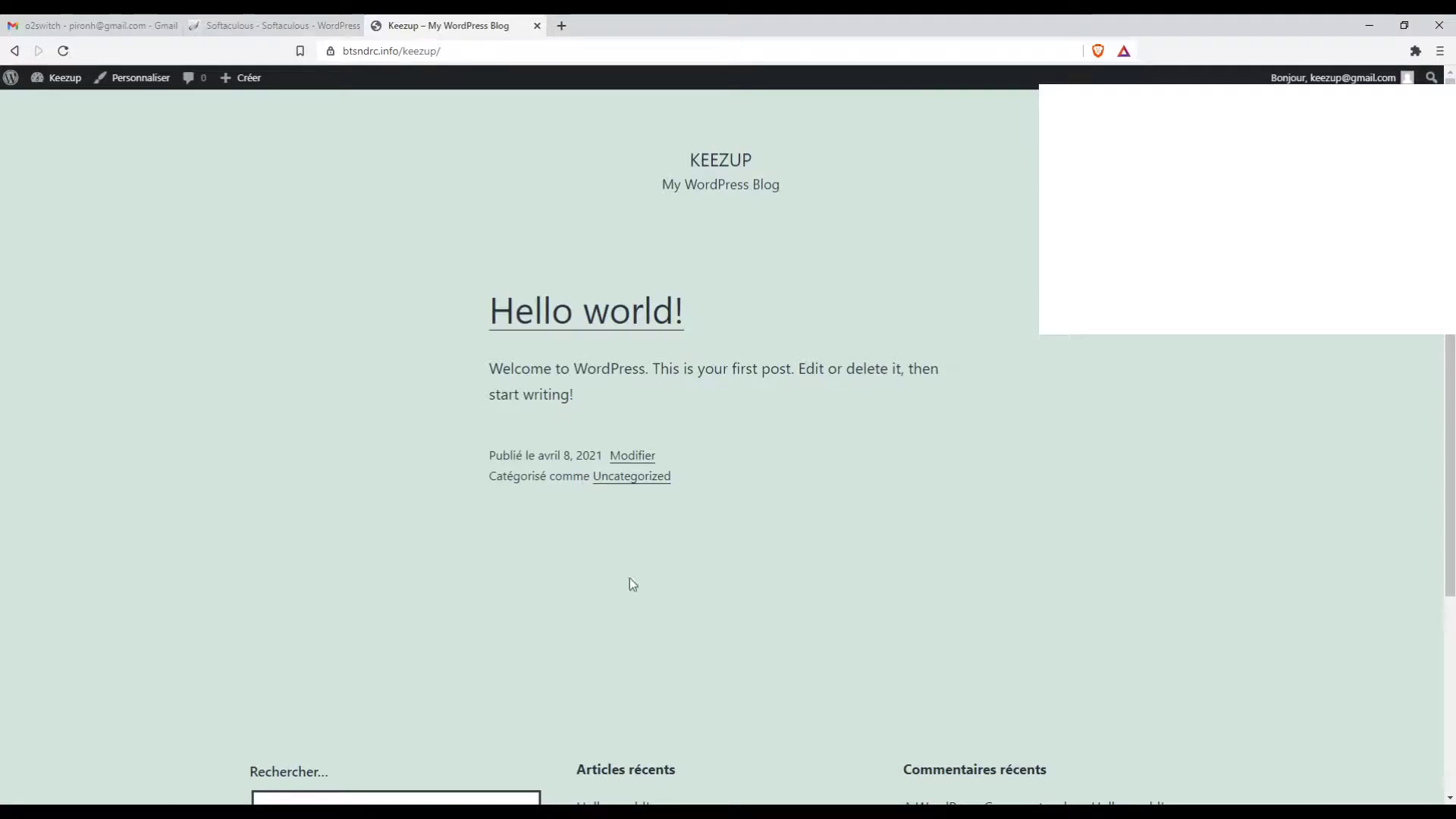
scroll(581, 648, "down", 3)
scroll(527, 511, "up", 3)
left_click(14, 50)
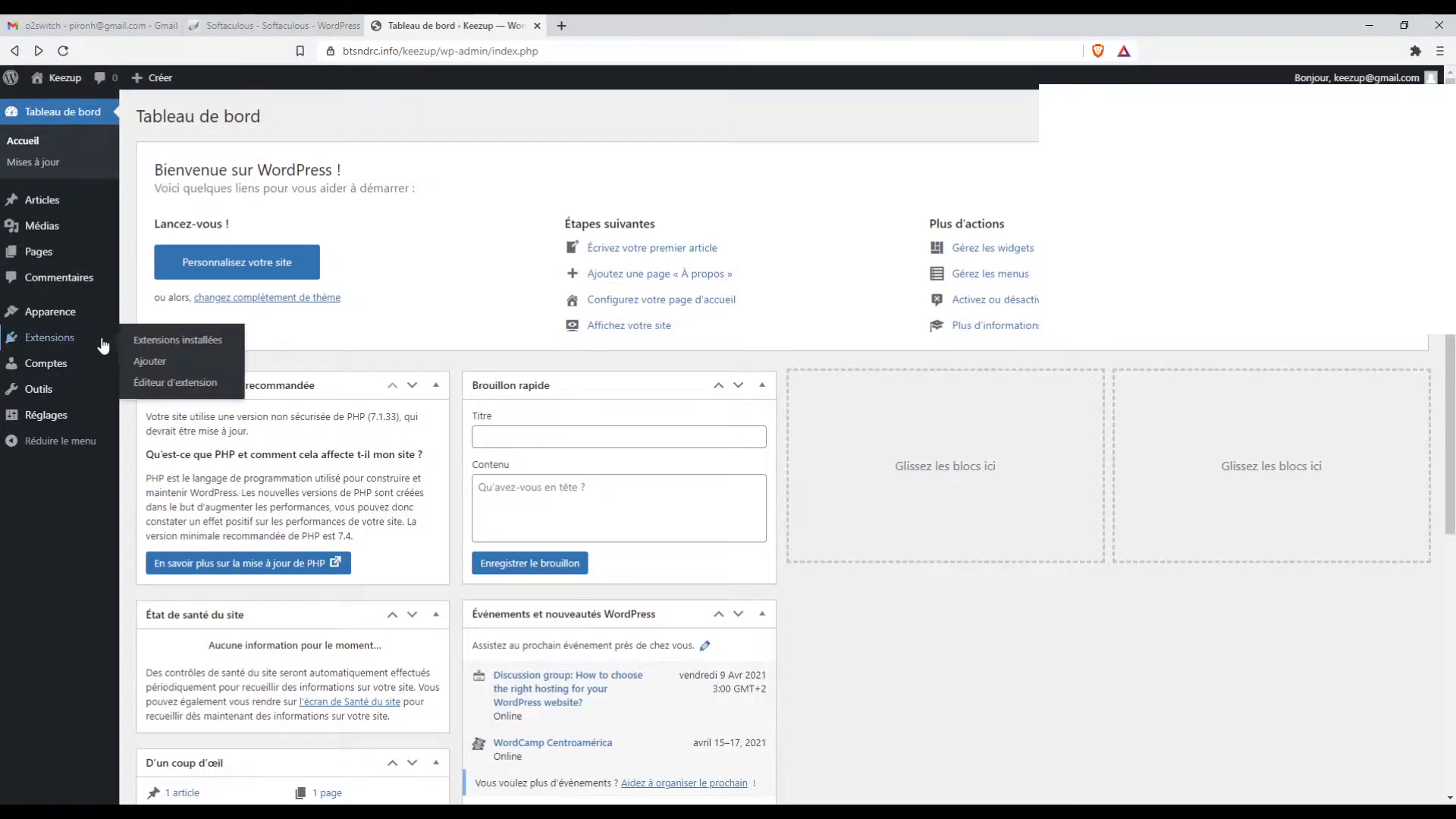
Step: Go to the catalogue for adding new themes and look through the featured themes
mouse_move(88, 325)
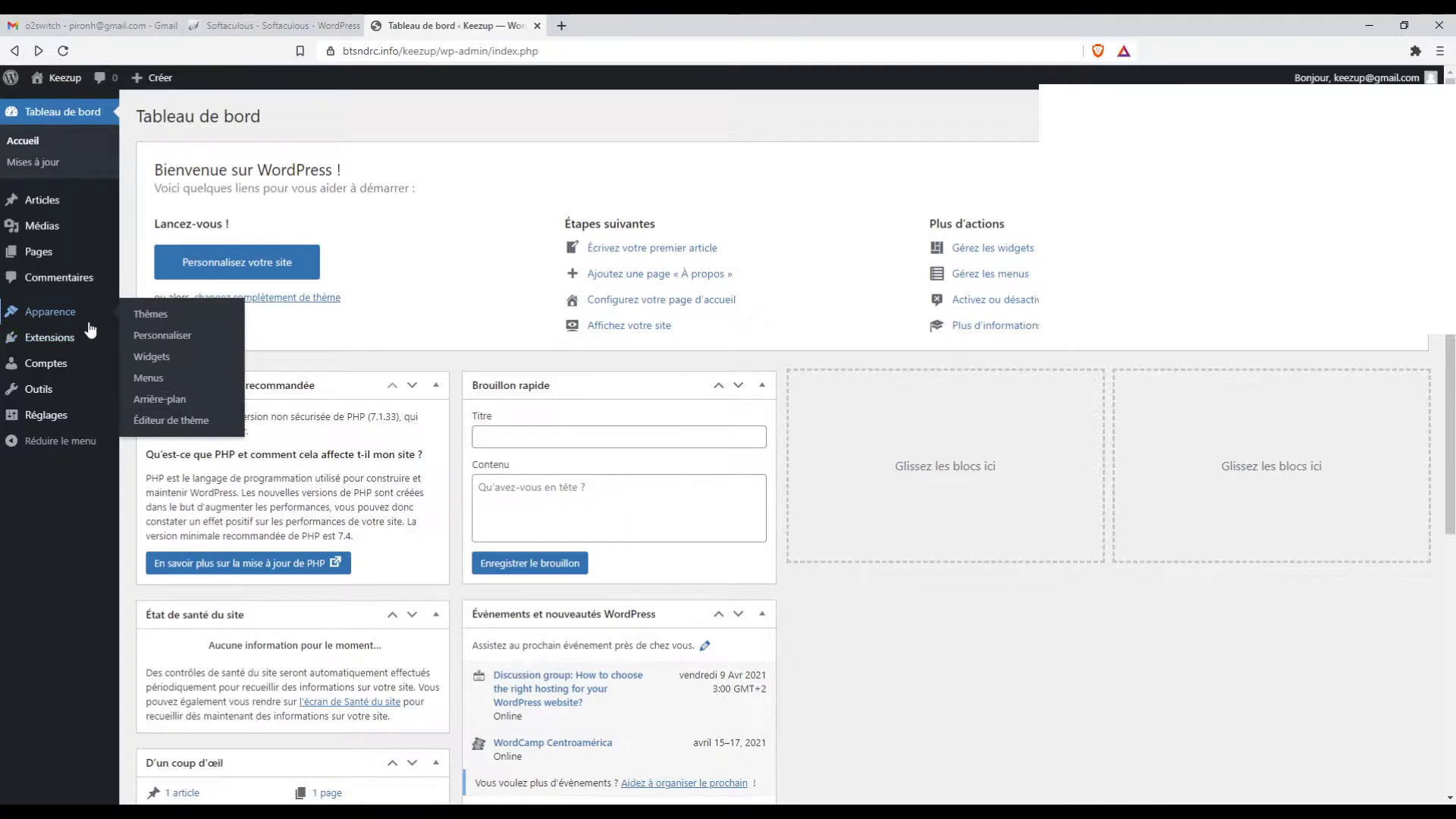
left_click(154, 315)
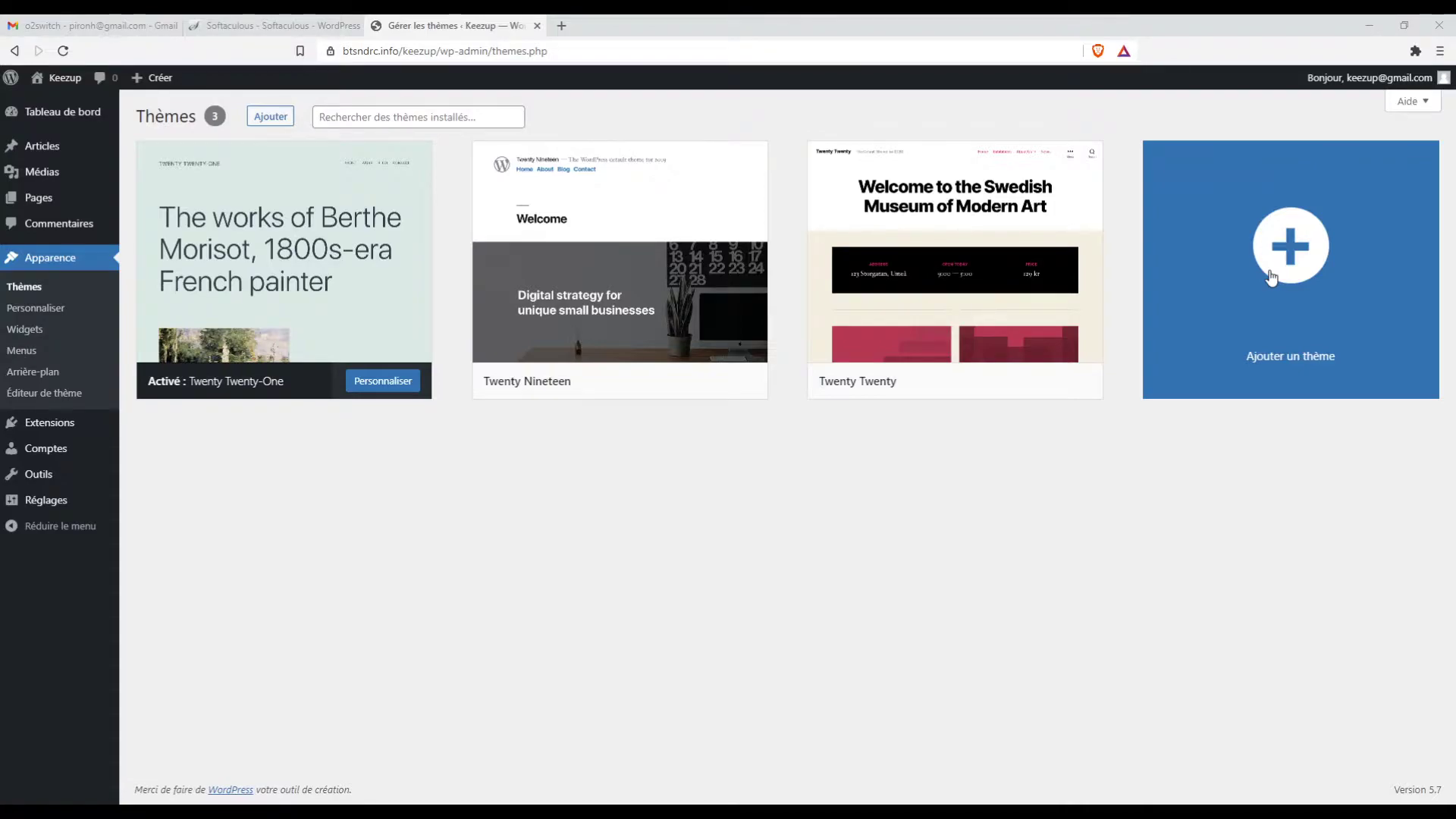
left_click(1294, 311)
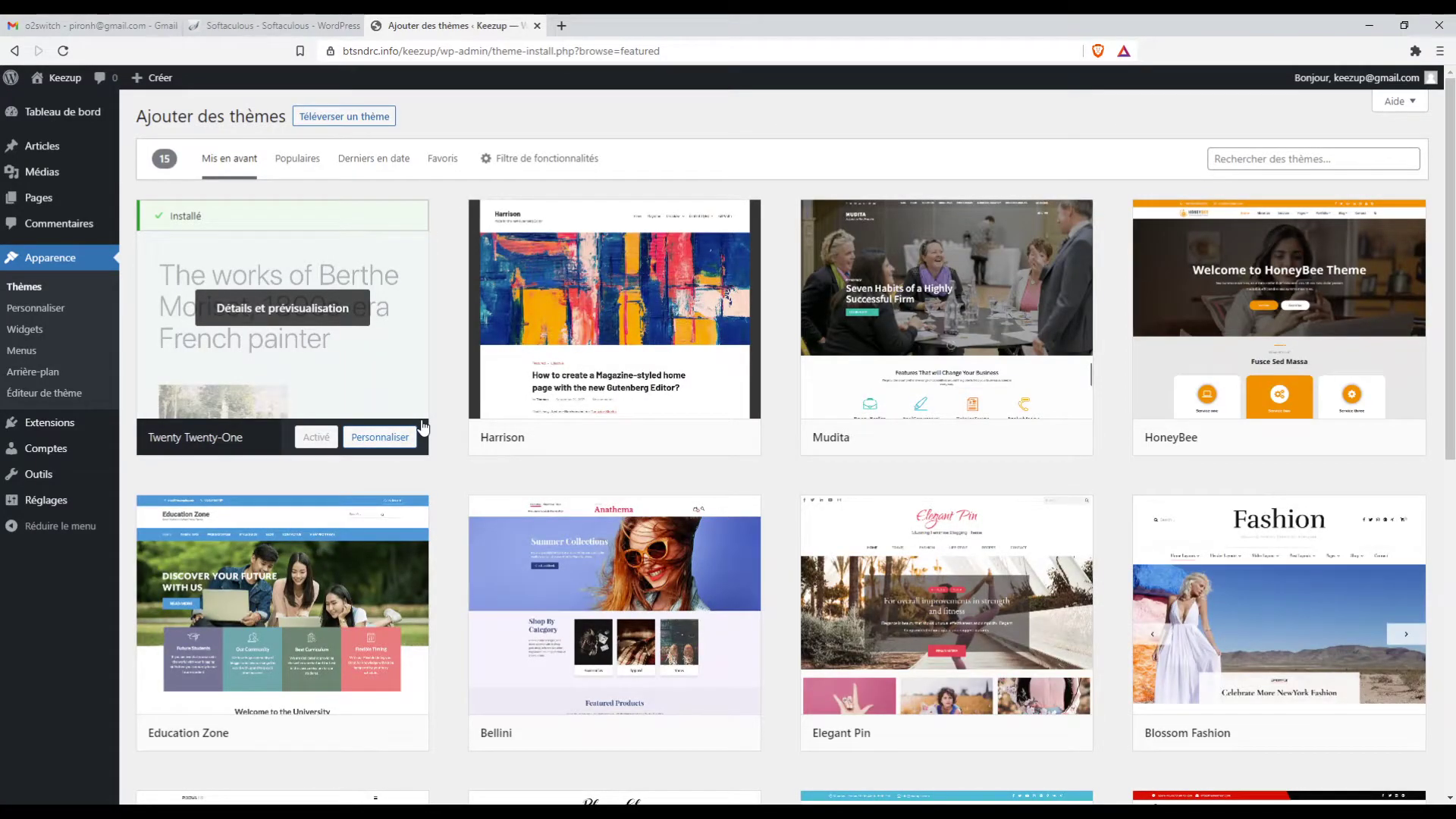
scroll(453, 415, "down", 8)
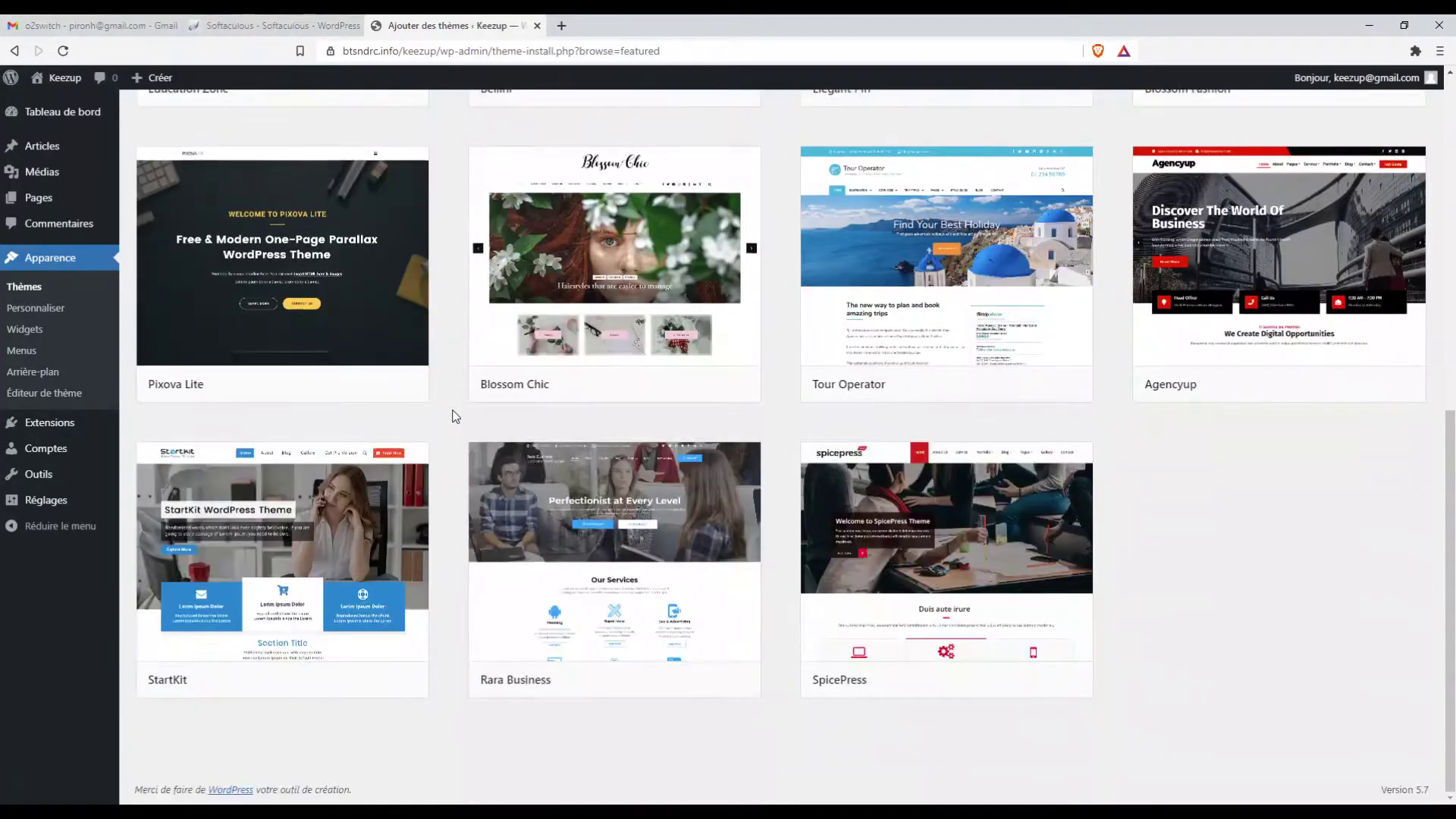
scroll(454, 416, "up", 8)
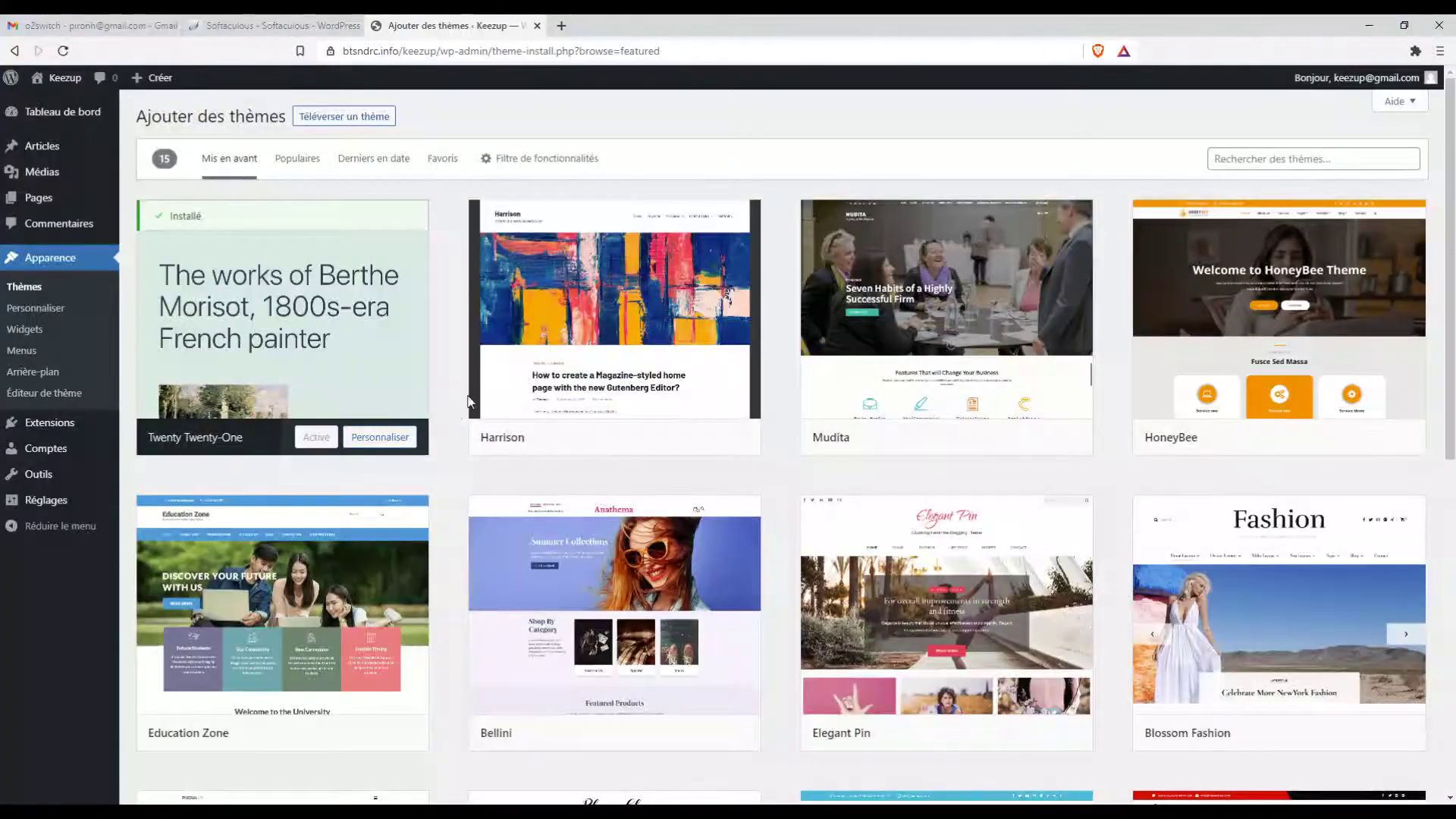
scroll(454, 357, "down", 8)
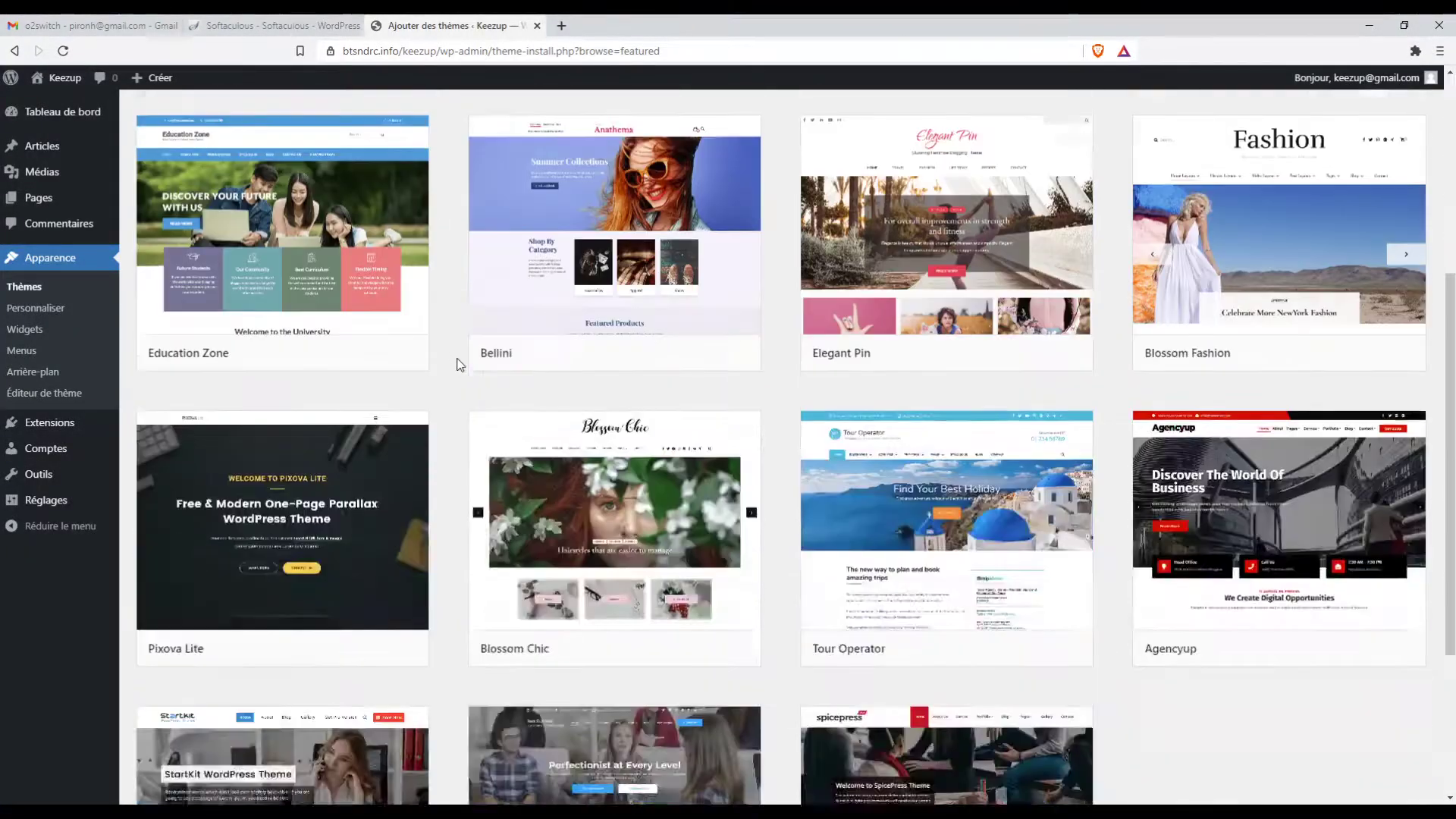
scroll(455, 379, "up", 8)
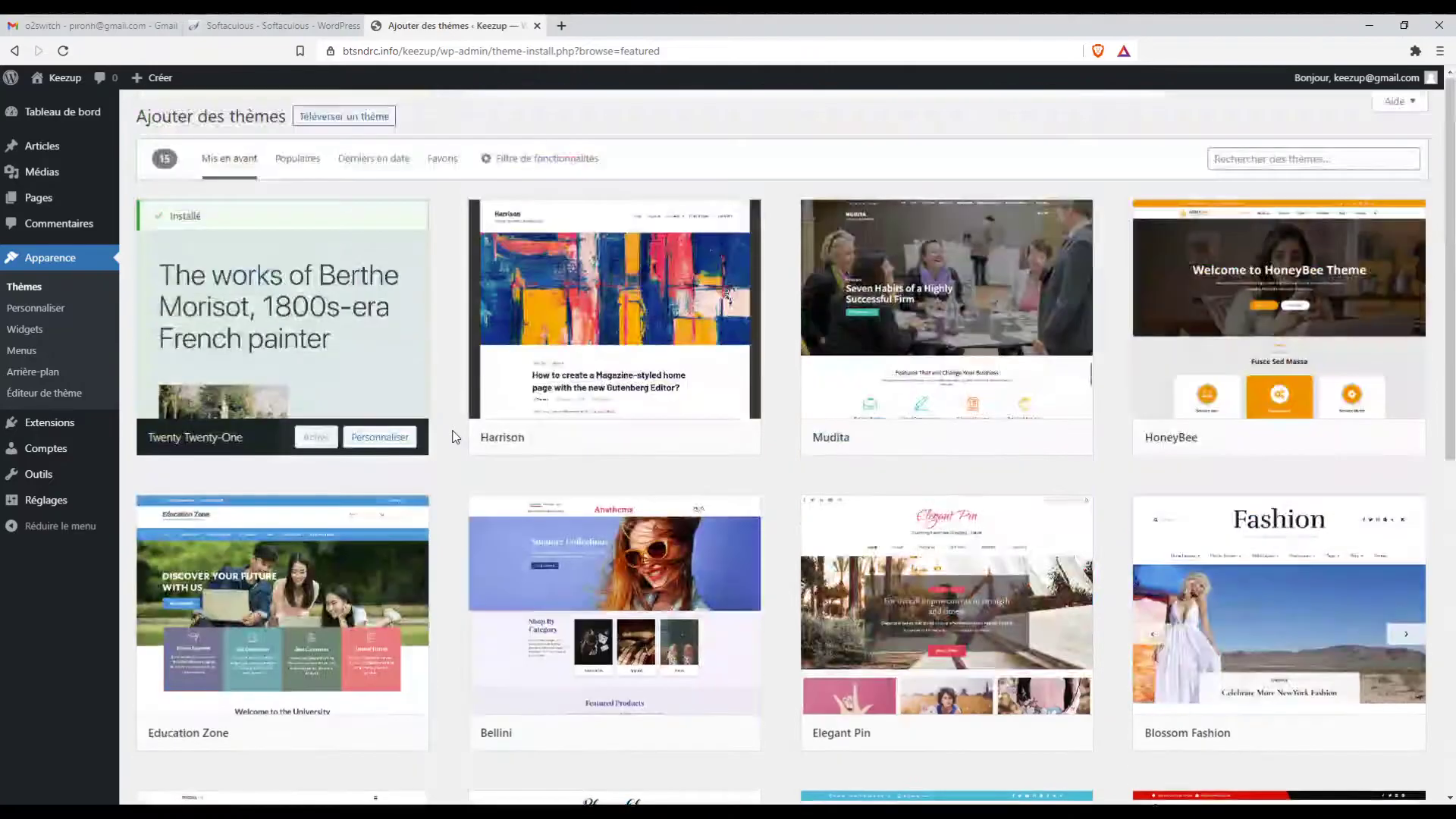
Step: Browse the popular themes and show the form for uploading a theme as a .zip file
left_click(311, 168)
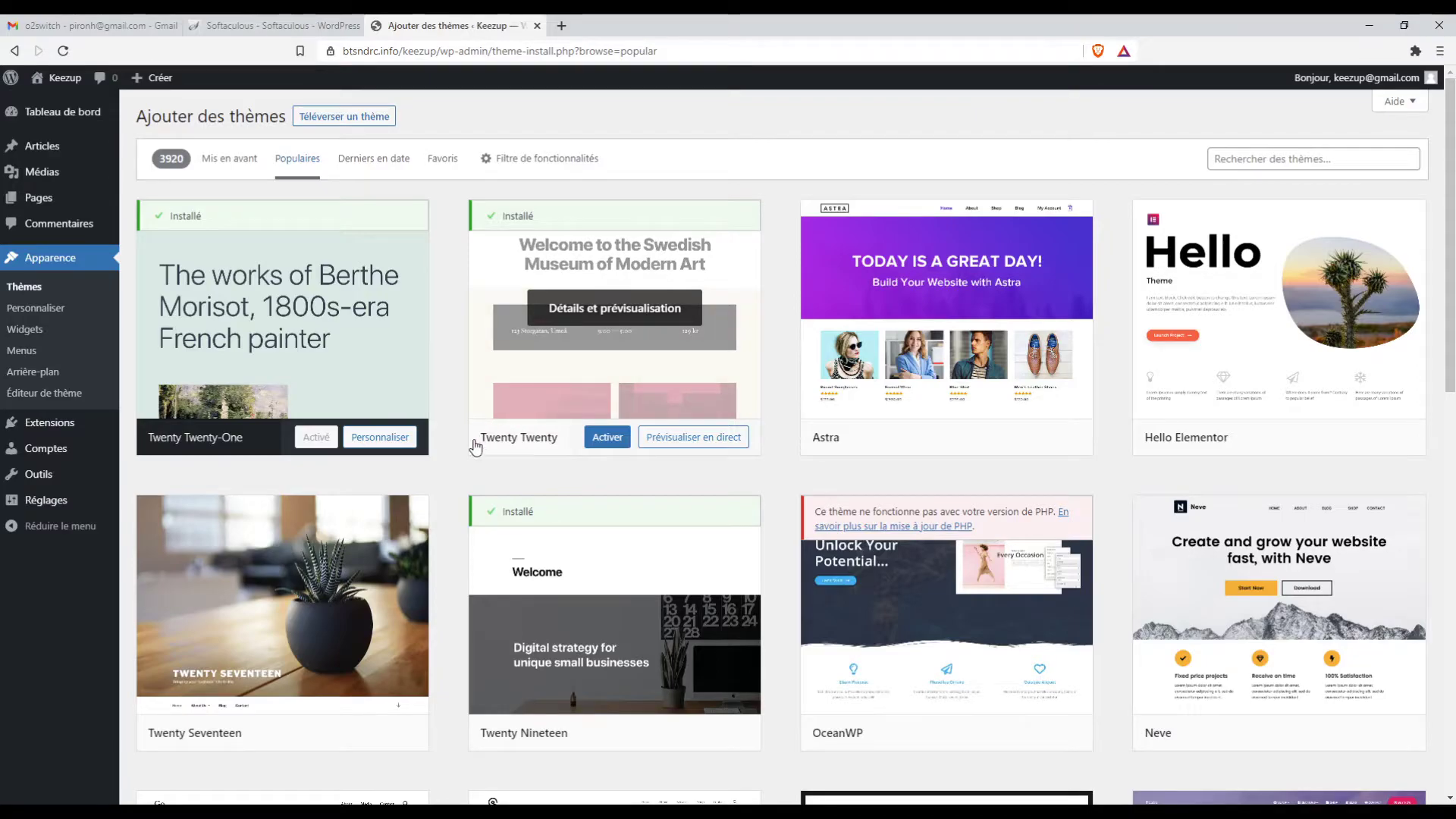
scroll(470, 452, "down", 1)
scroll(469, 451, "down", 15)
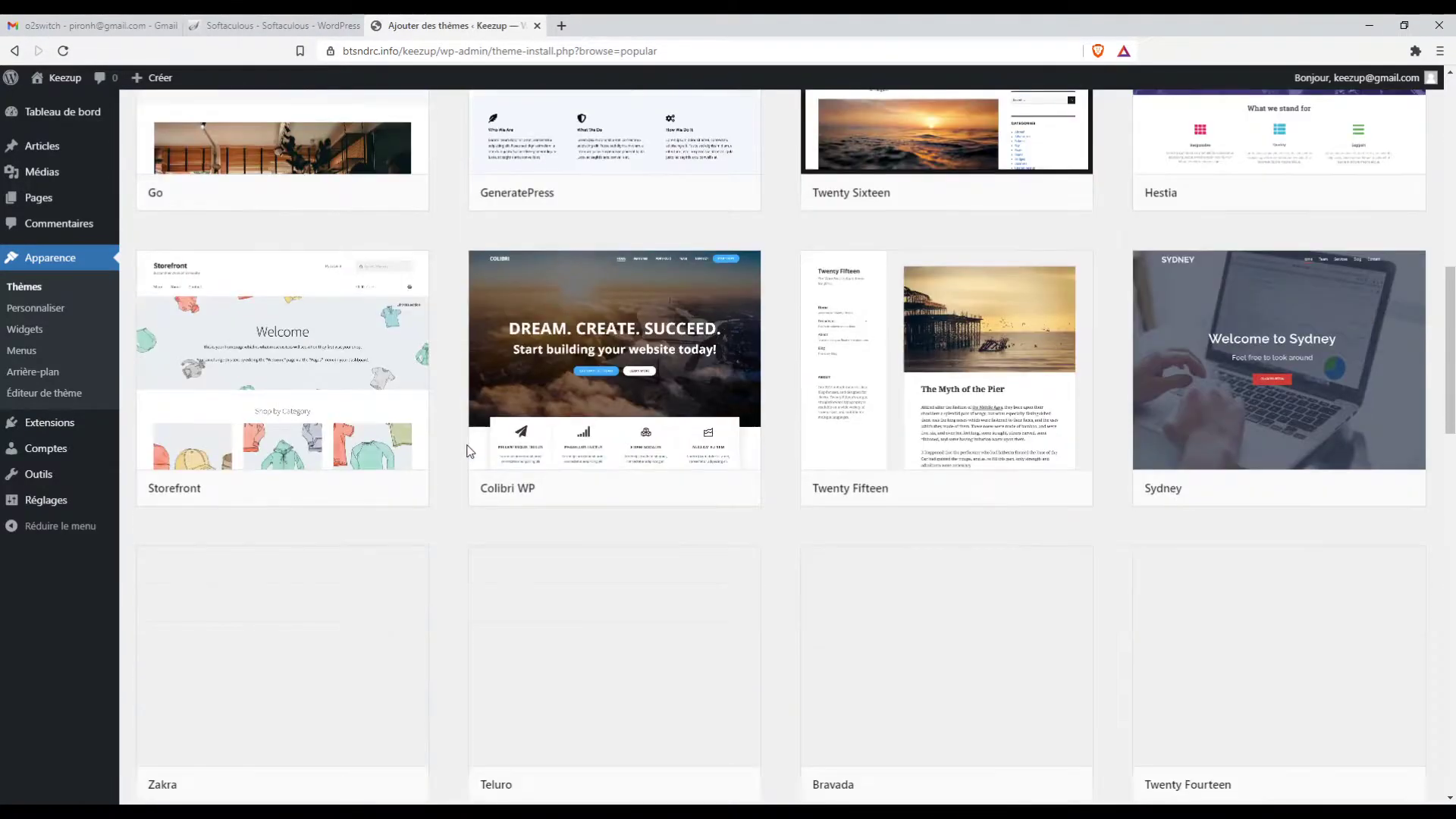
scroll(470, 452, "down", 1)
scroll(469, 451, "up", 17)
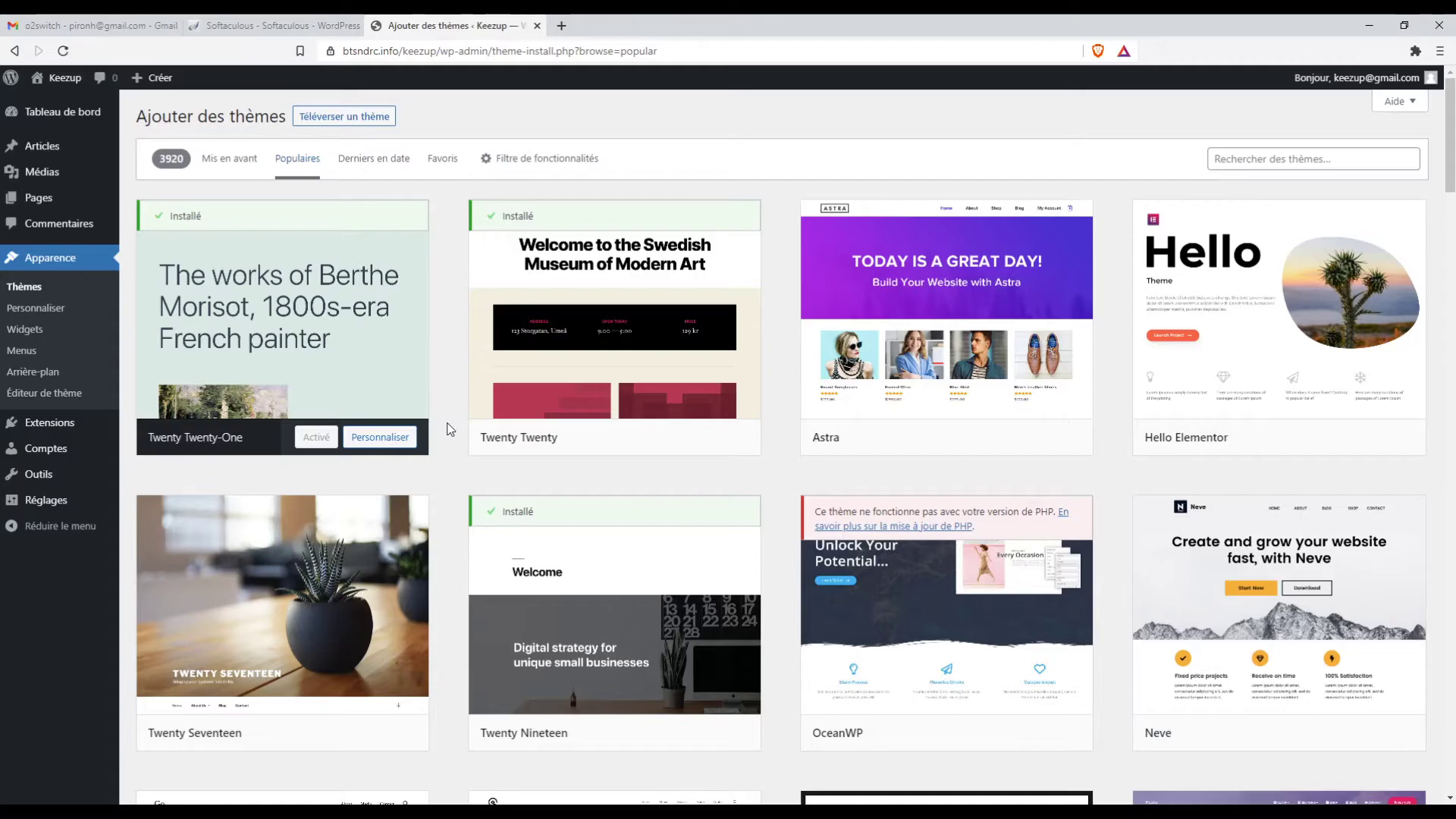
left_click(388, 123)
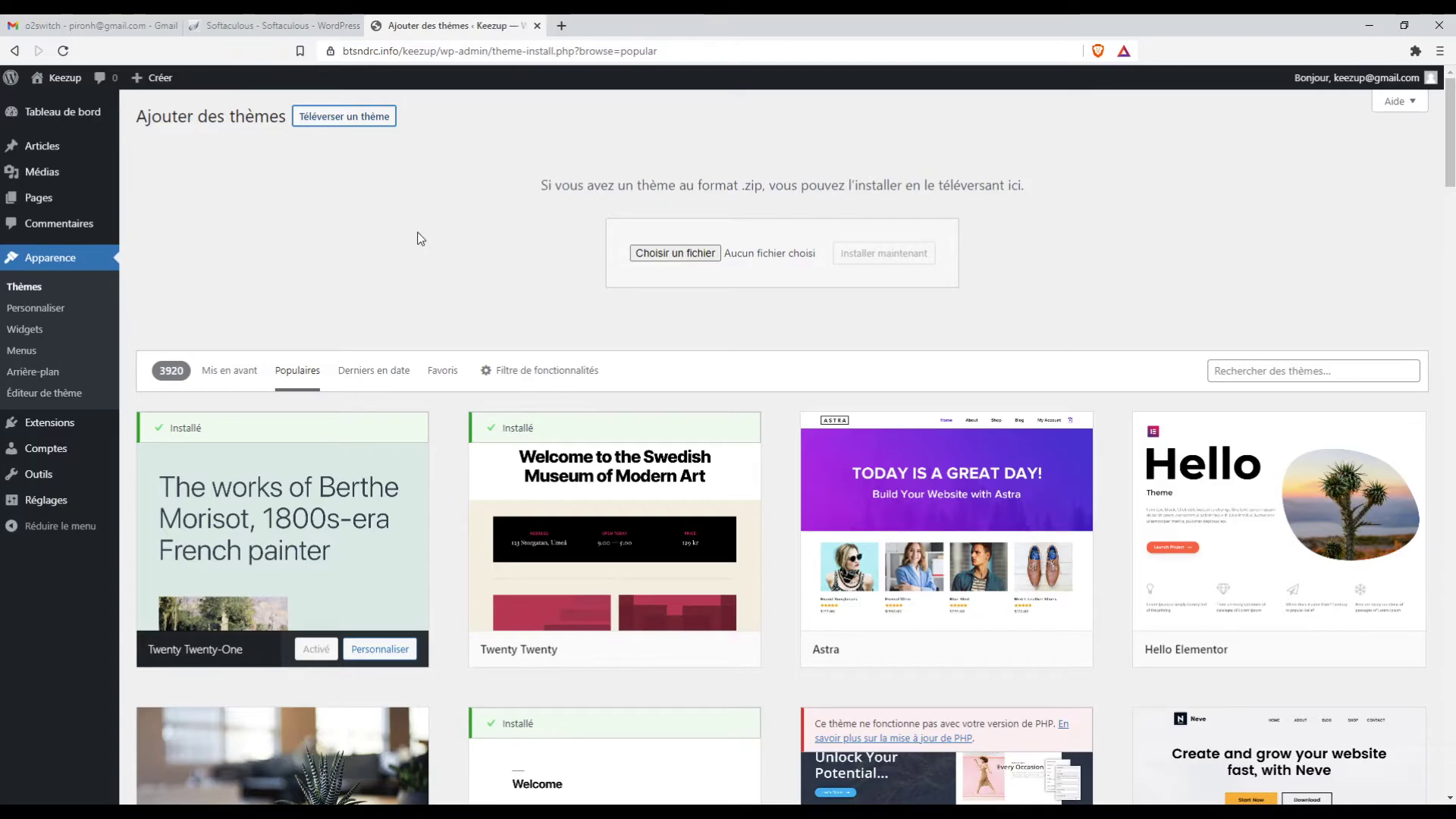
Step: Preview the Astra theme, examining its demo blog page and the "Worth A Thousand Words" post
scroll(418, 236, "down", 2)
scroll(437, 283, "down", 1)
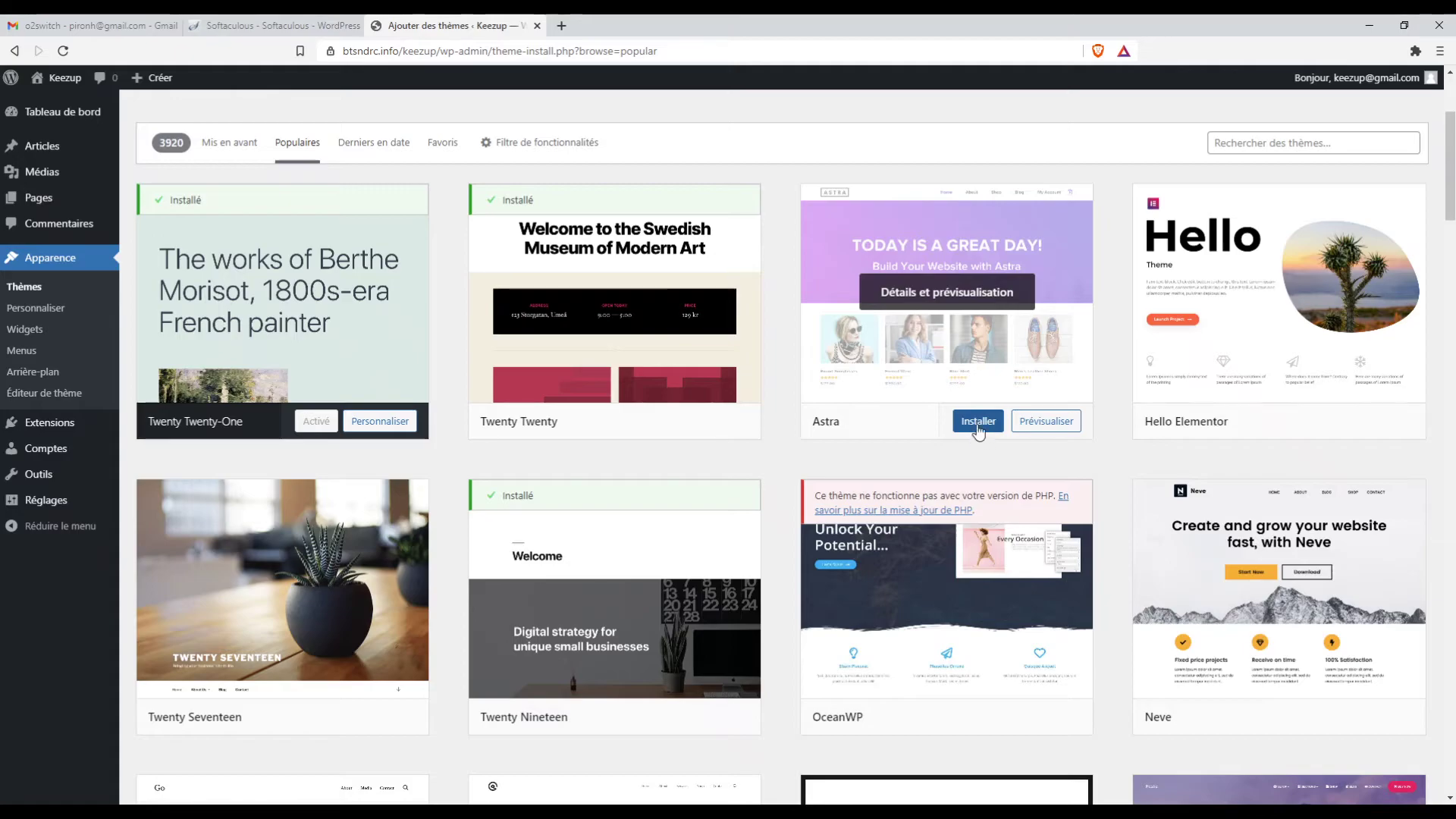
left_click(1027, 425)
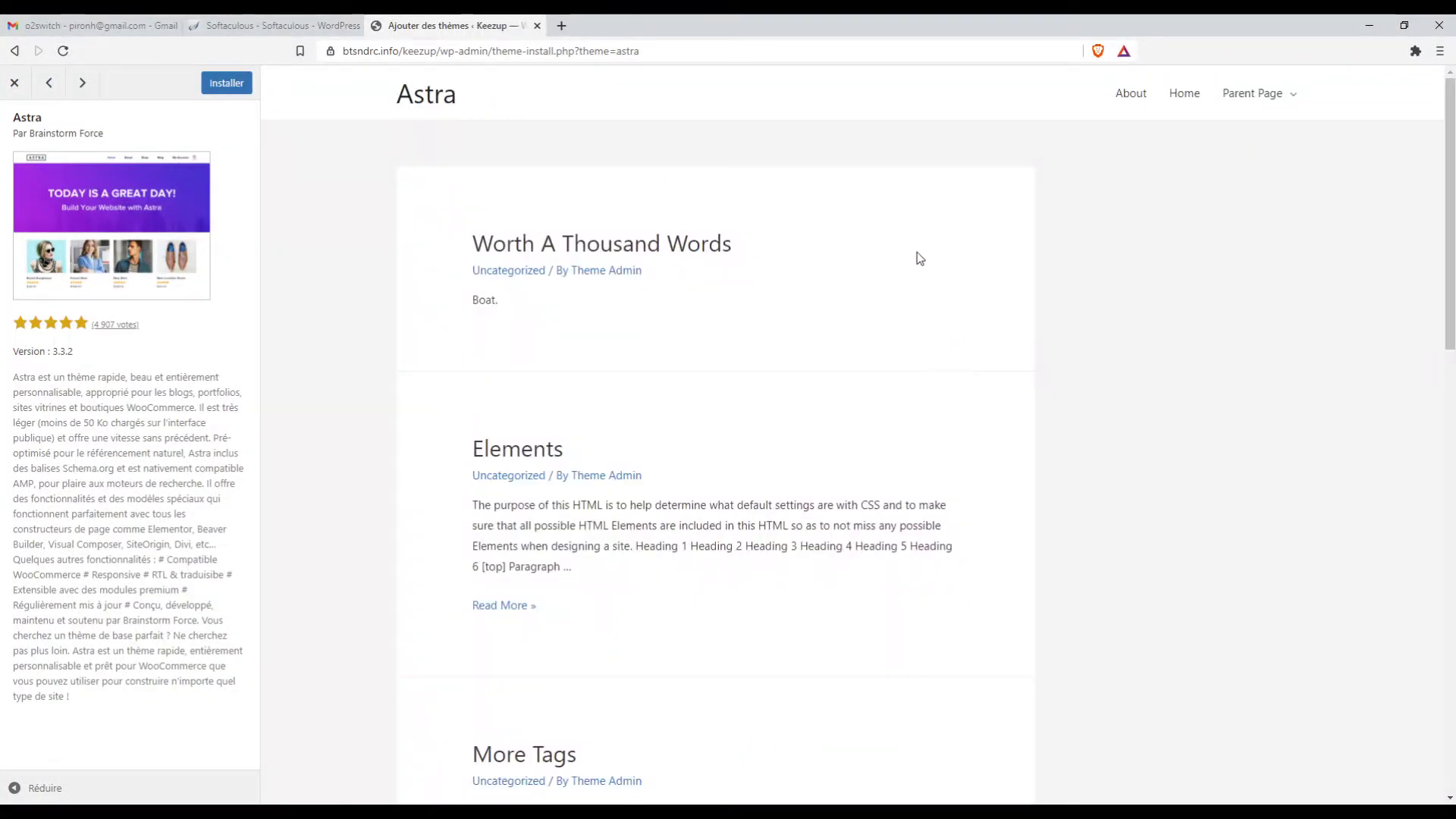
scroll(446, 246, "down", 4)
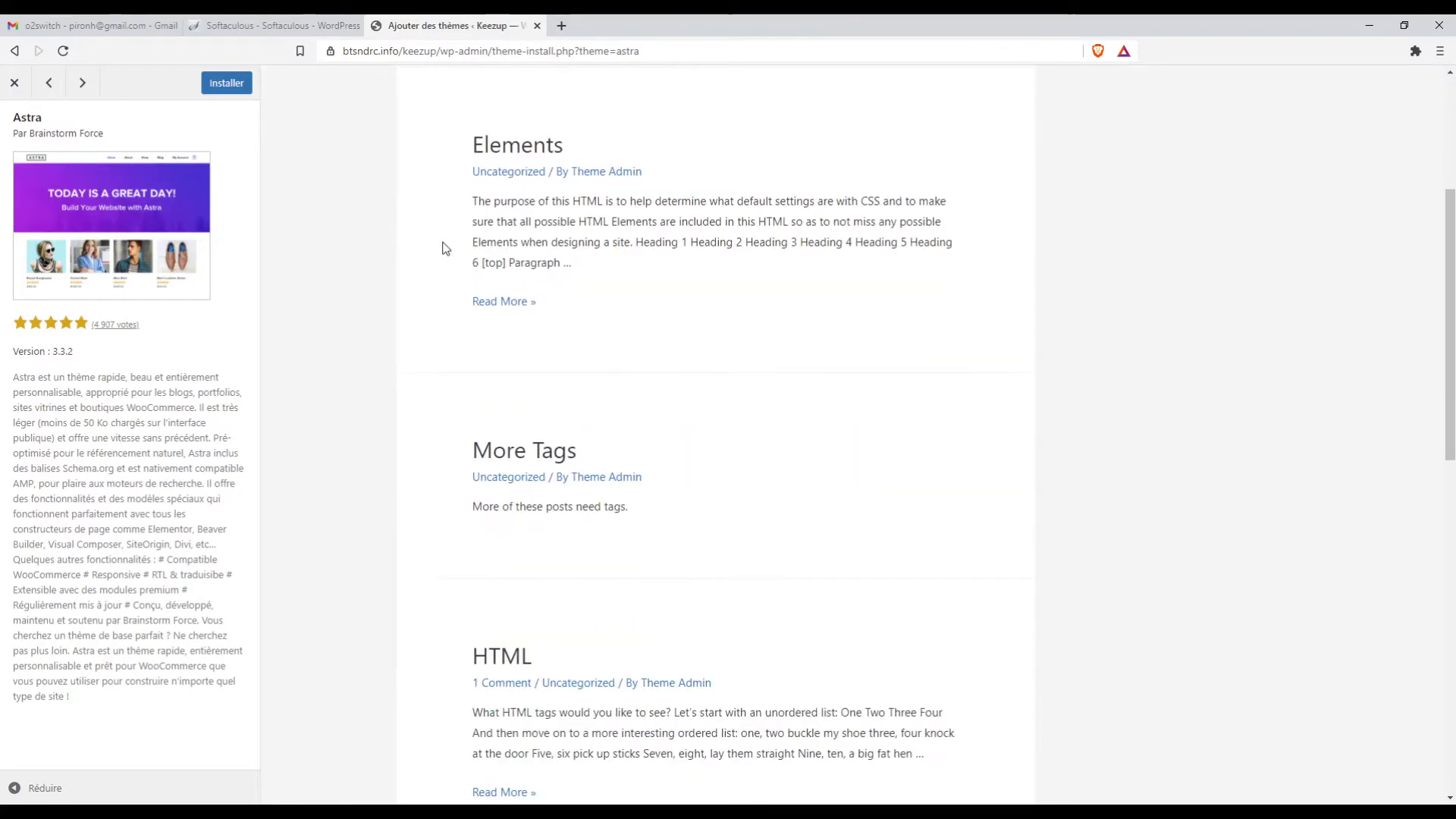
scroll(423, 270, "down", 10)
scroll(394, 322, "up", 15)
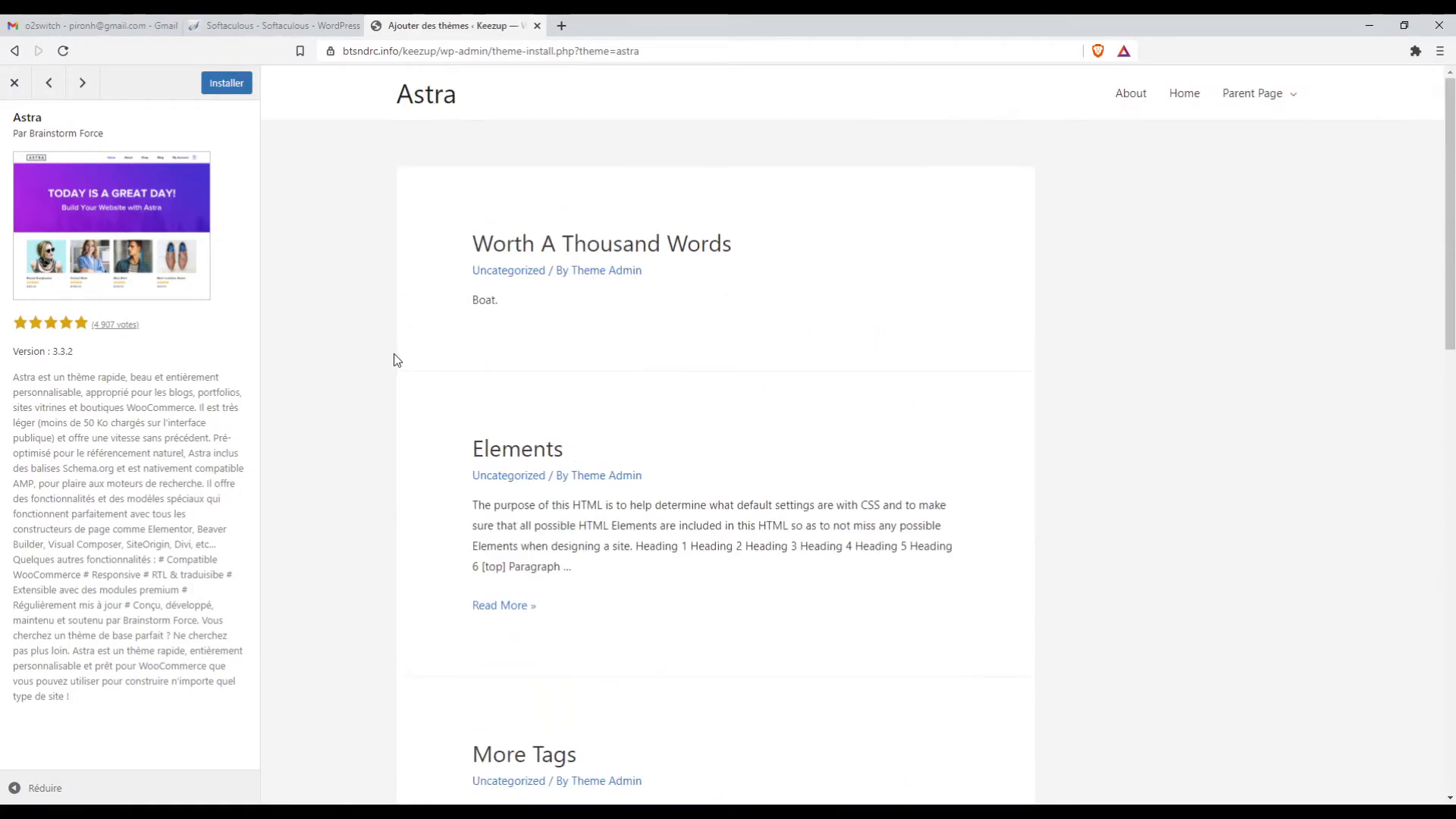
scroll(504, 237, "down", 8)
scroll(520, 260, "up", 8)
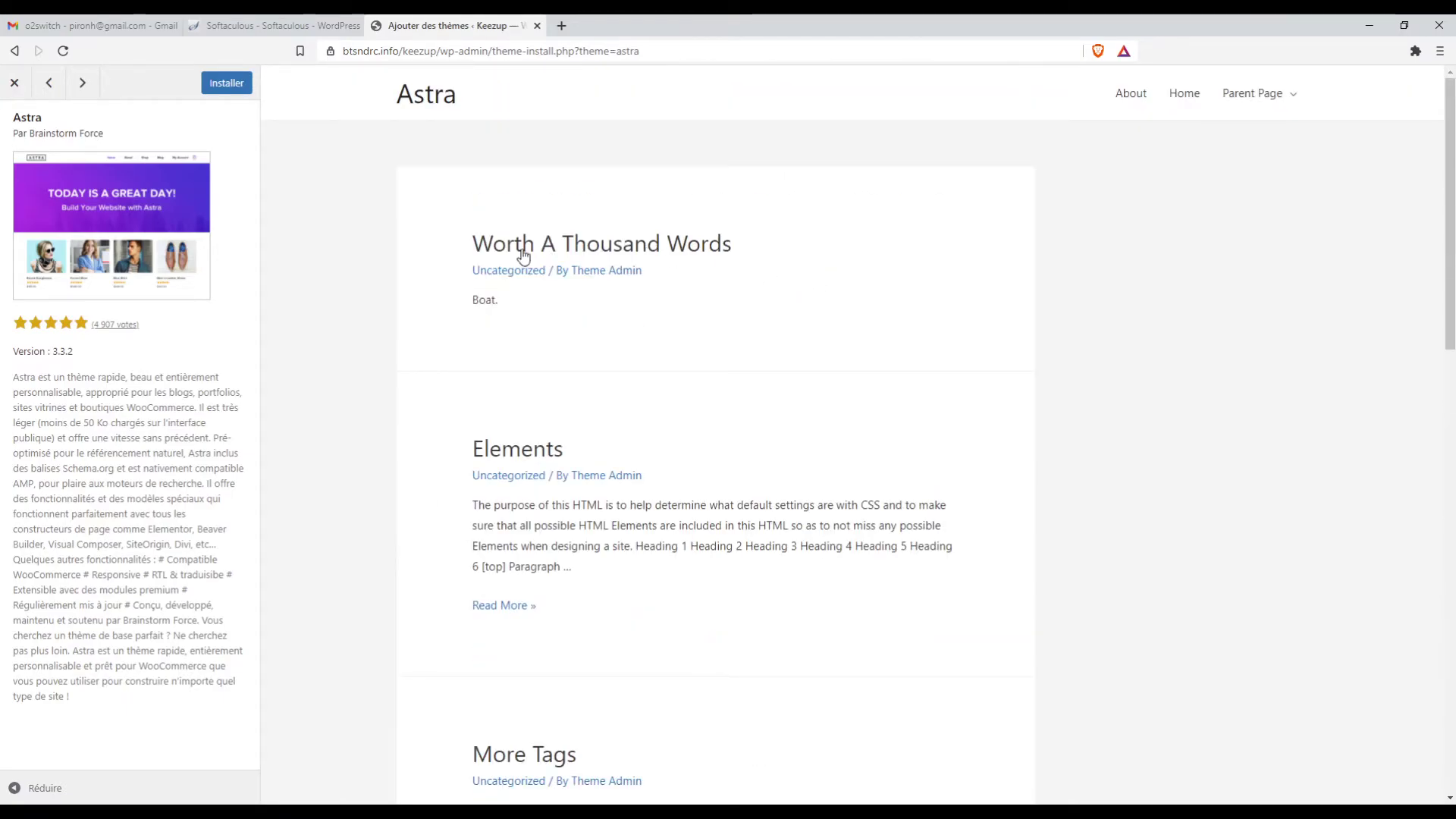
left_click(524, 257)
scroll(407, 354, "down", 1)
scroll(423, 314, "up", 1)
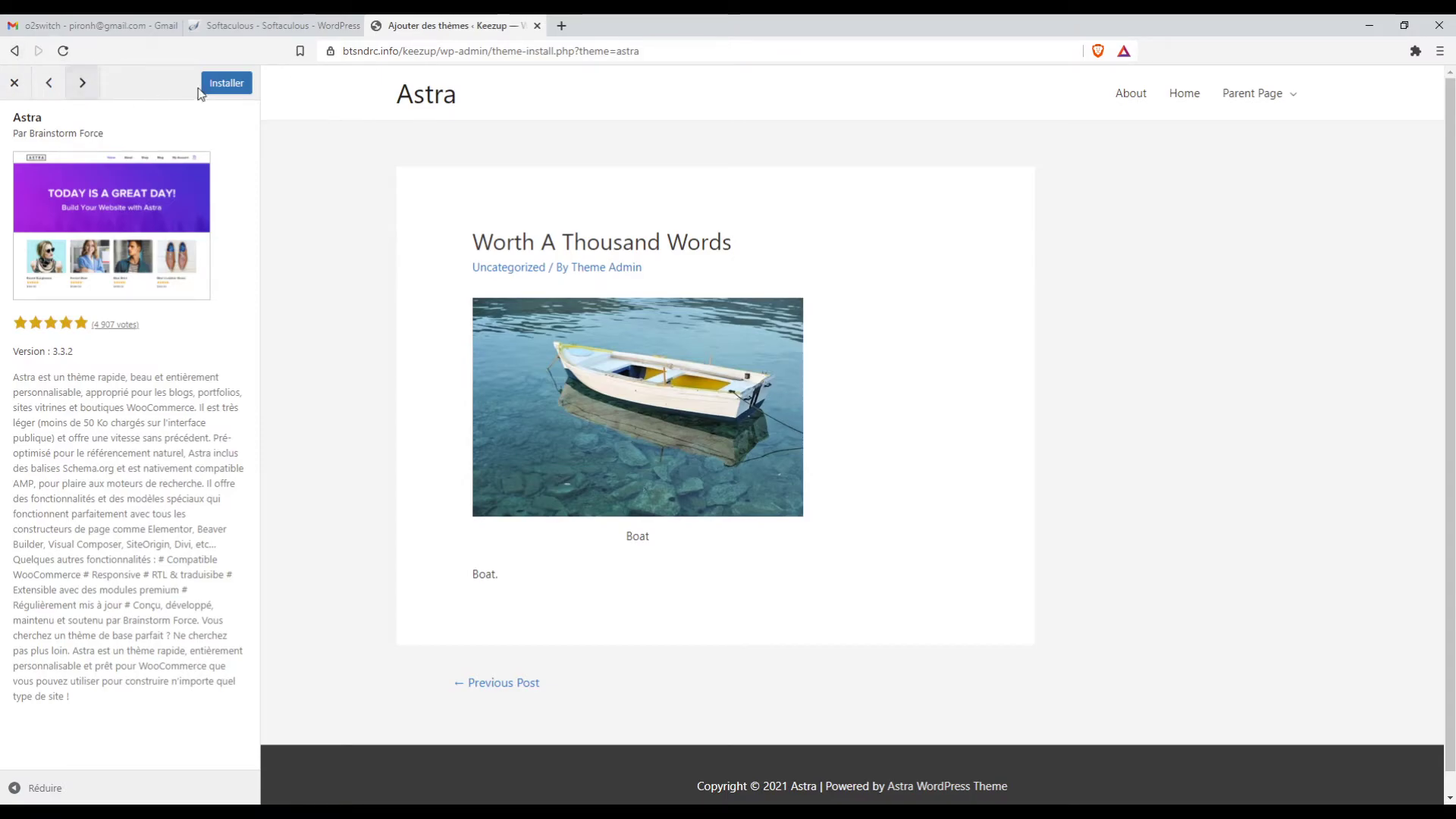
Step: Install the Astra theme and activate it from the site's installed themes
left_click(232, 88)
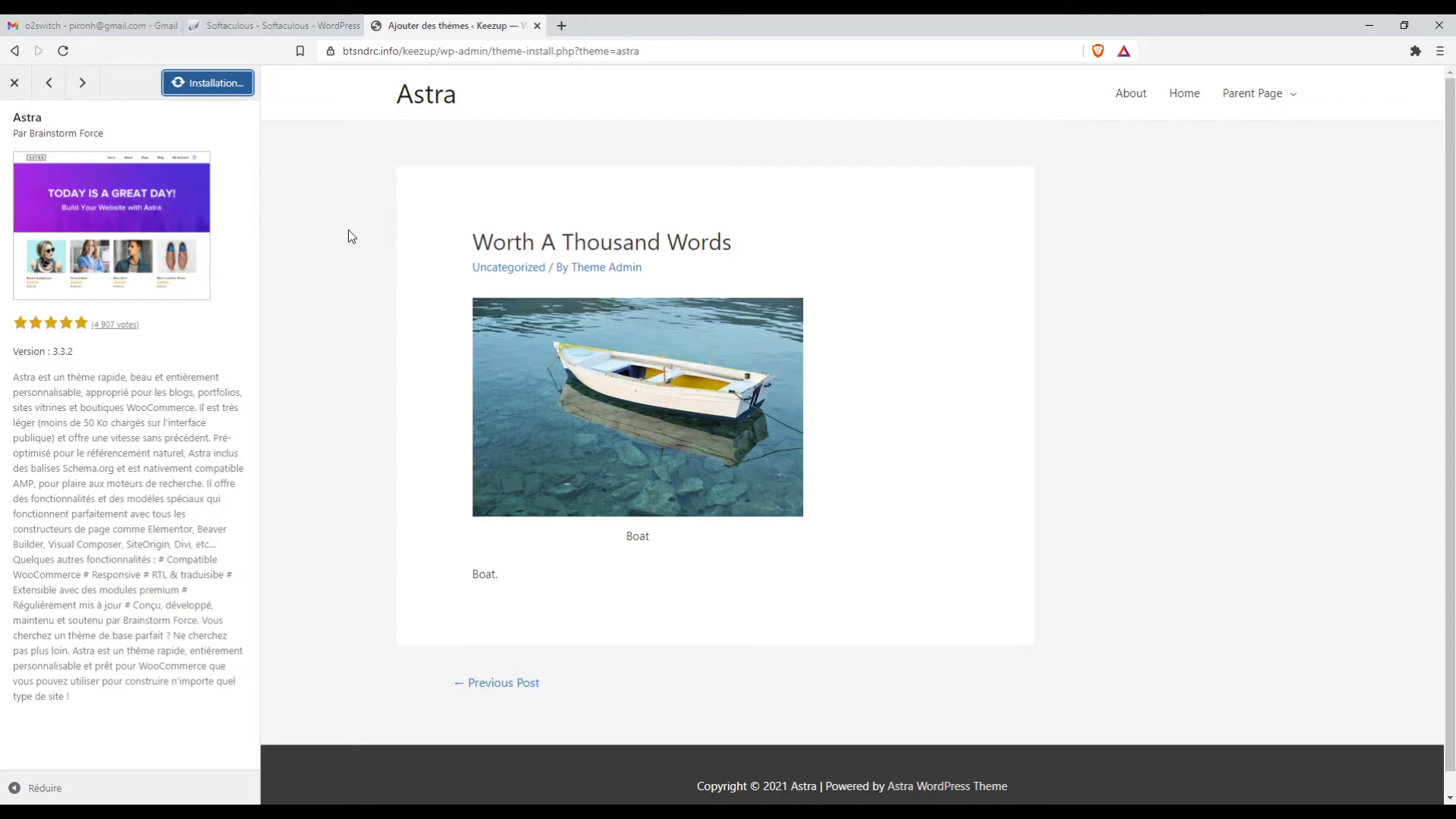
left_click(17, 86)
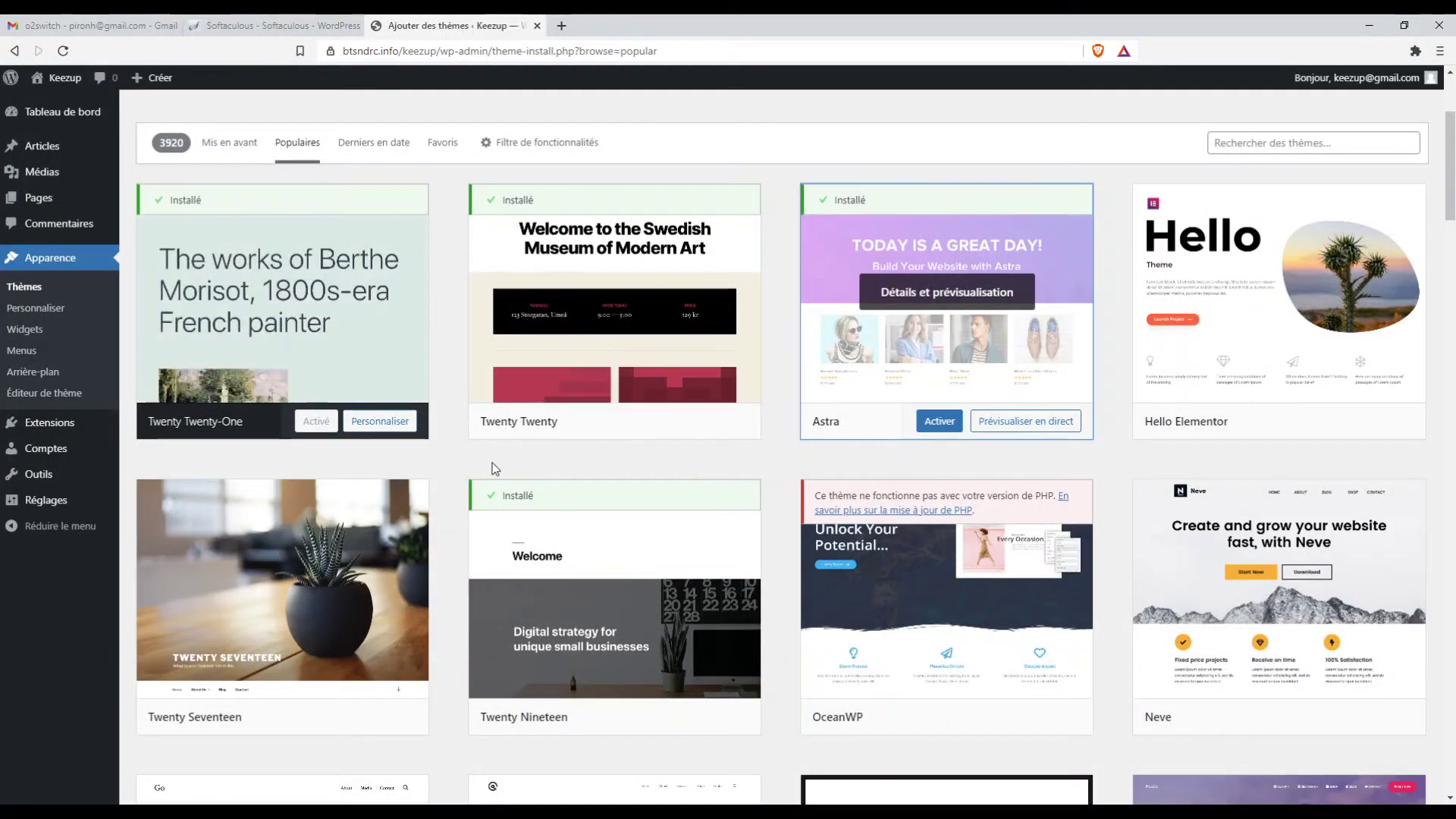
left_click(52, 293)
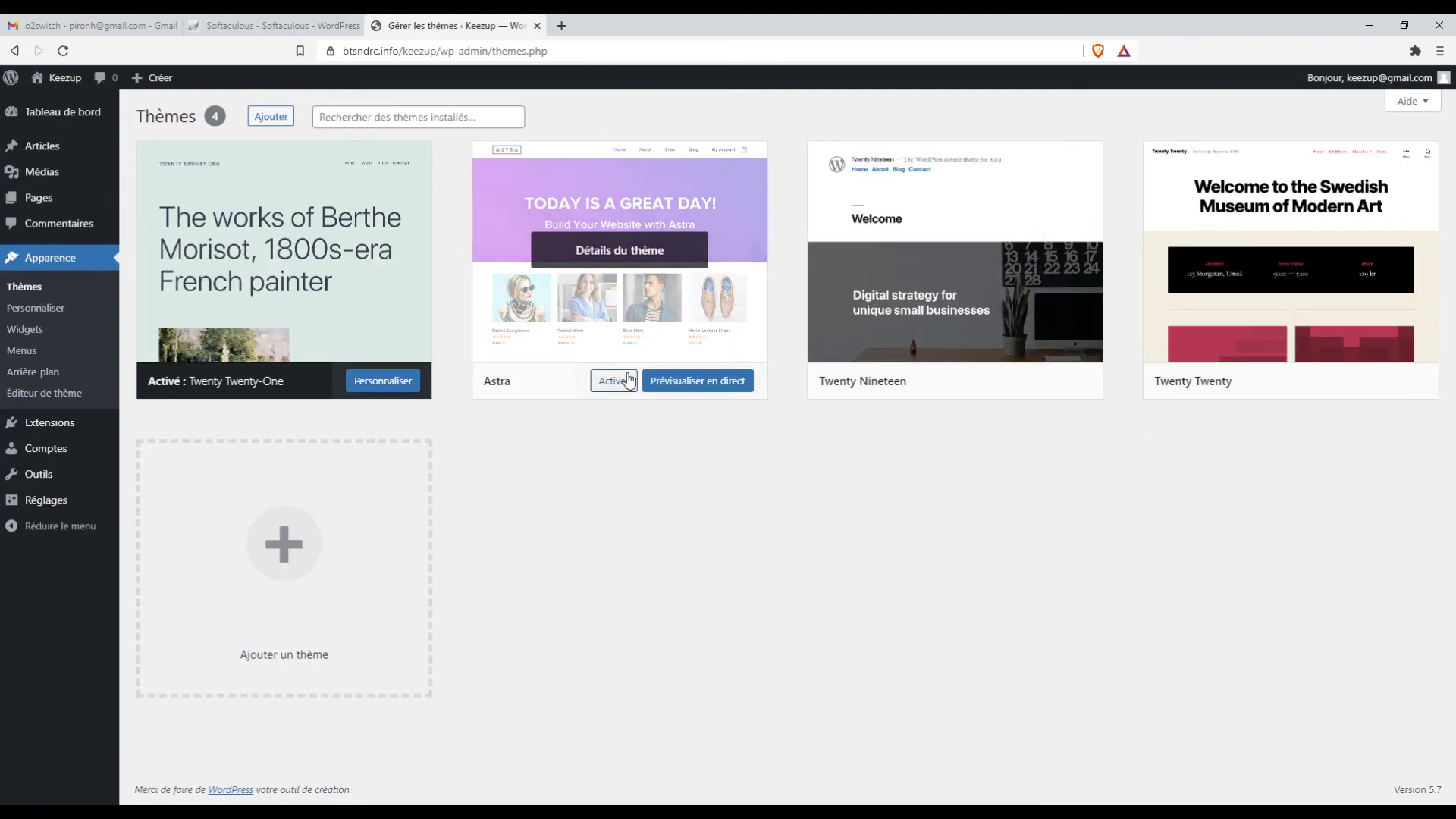
left_click(614, 381)
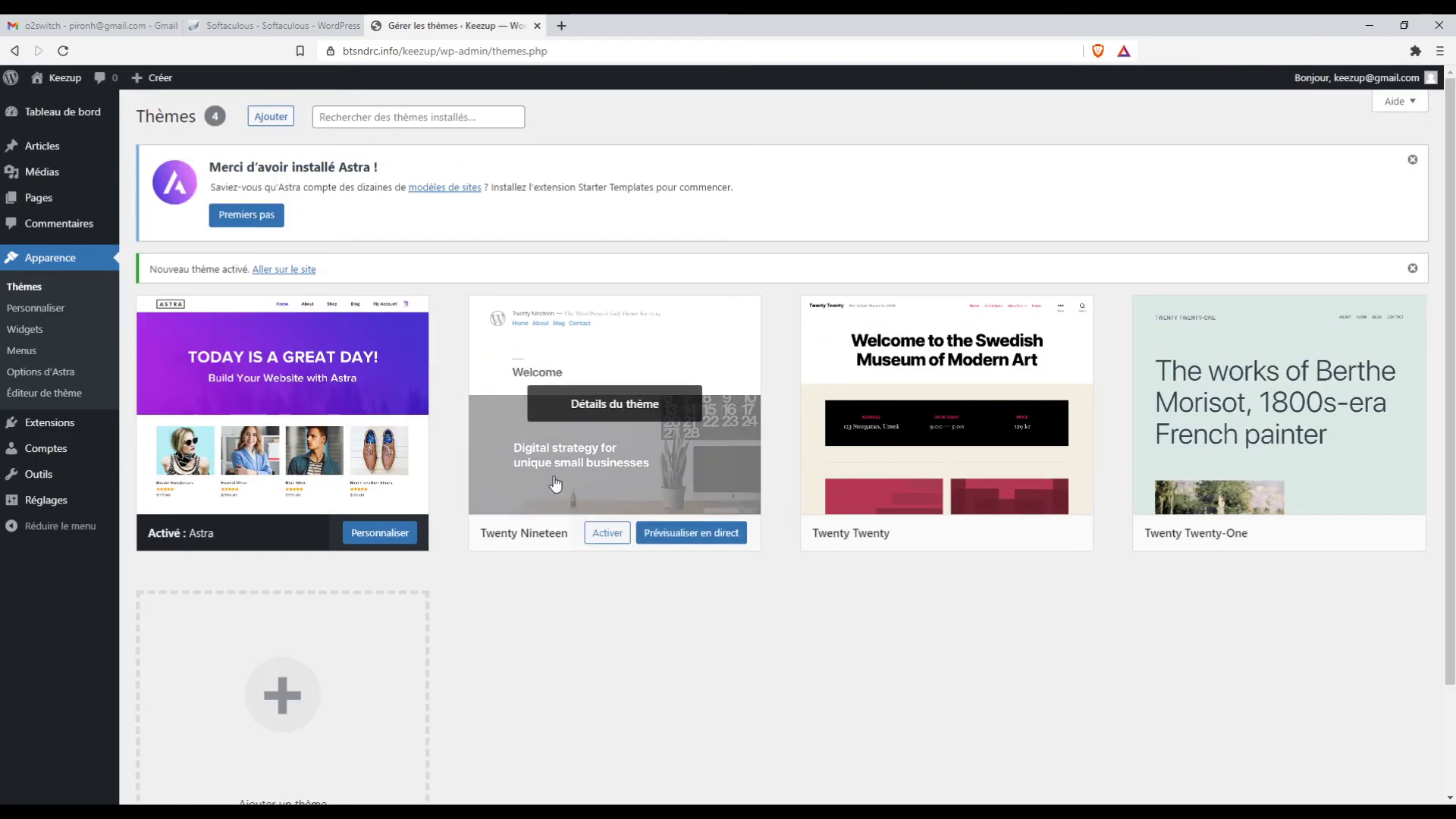
Step: Visit the Keezup site's public home page to check how it looks with the Astra theme
mouse_move(65, 78)
left_click(88, 106)
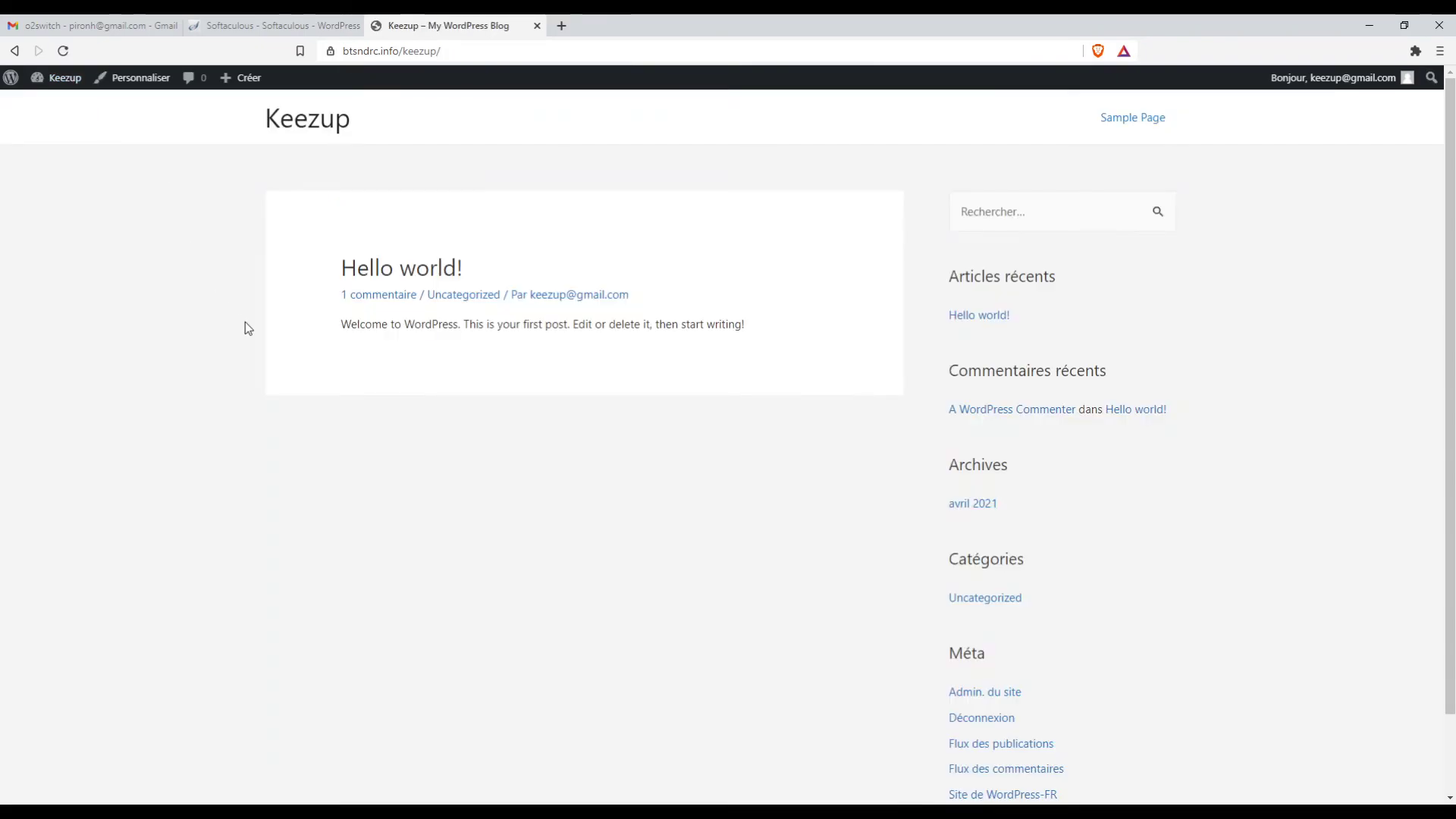
scroll(253, 394, "down", 2)
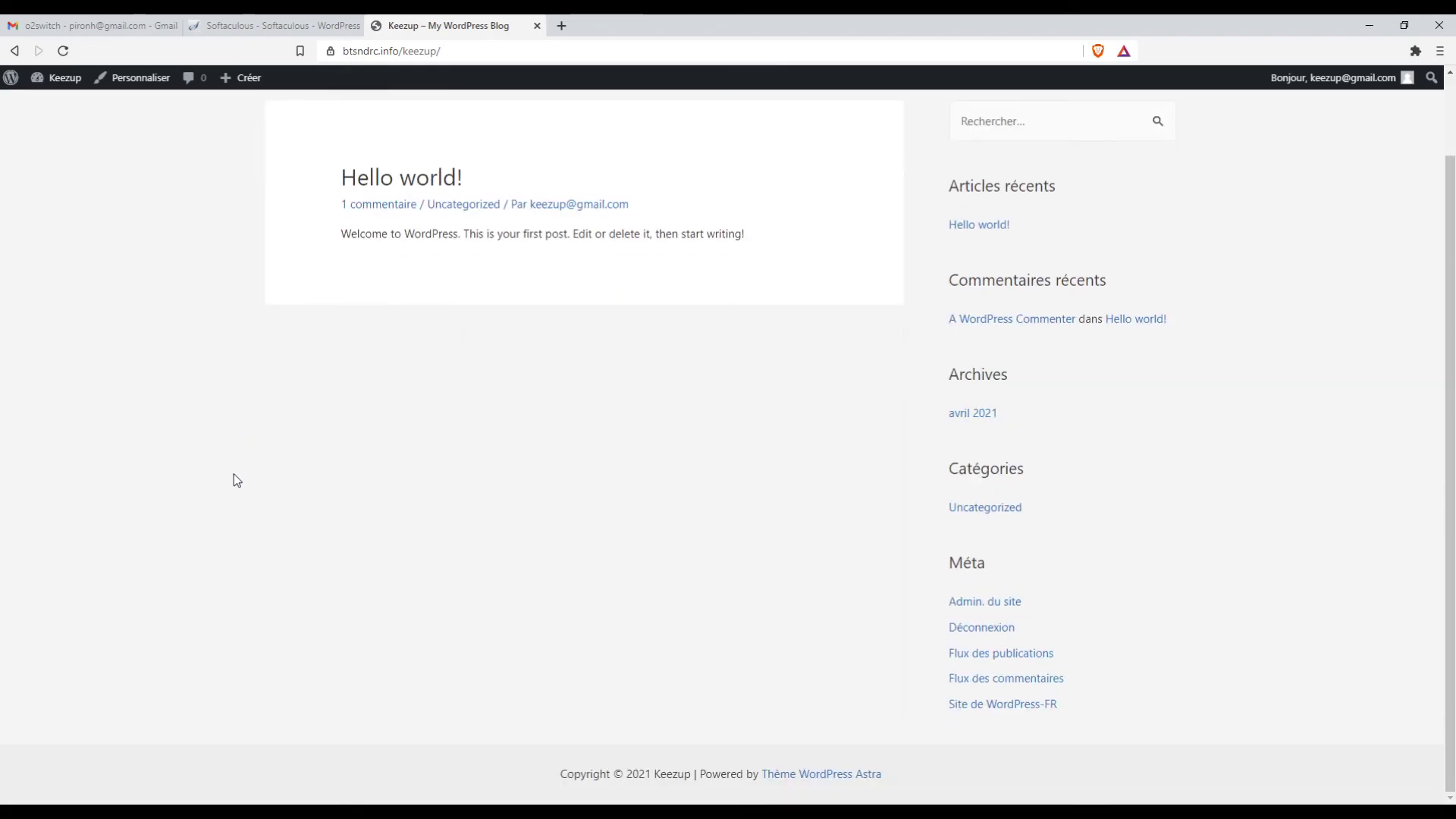
scroll(234, 475, "up", 2)
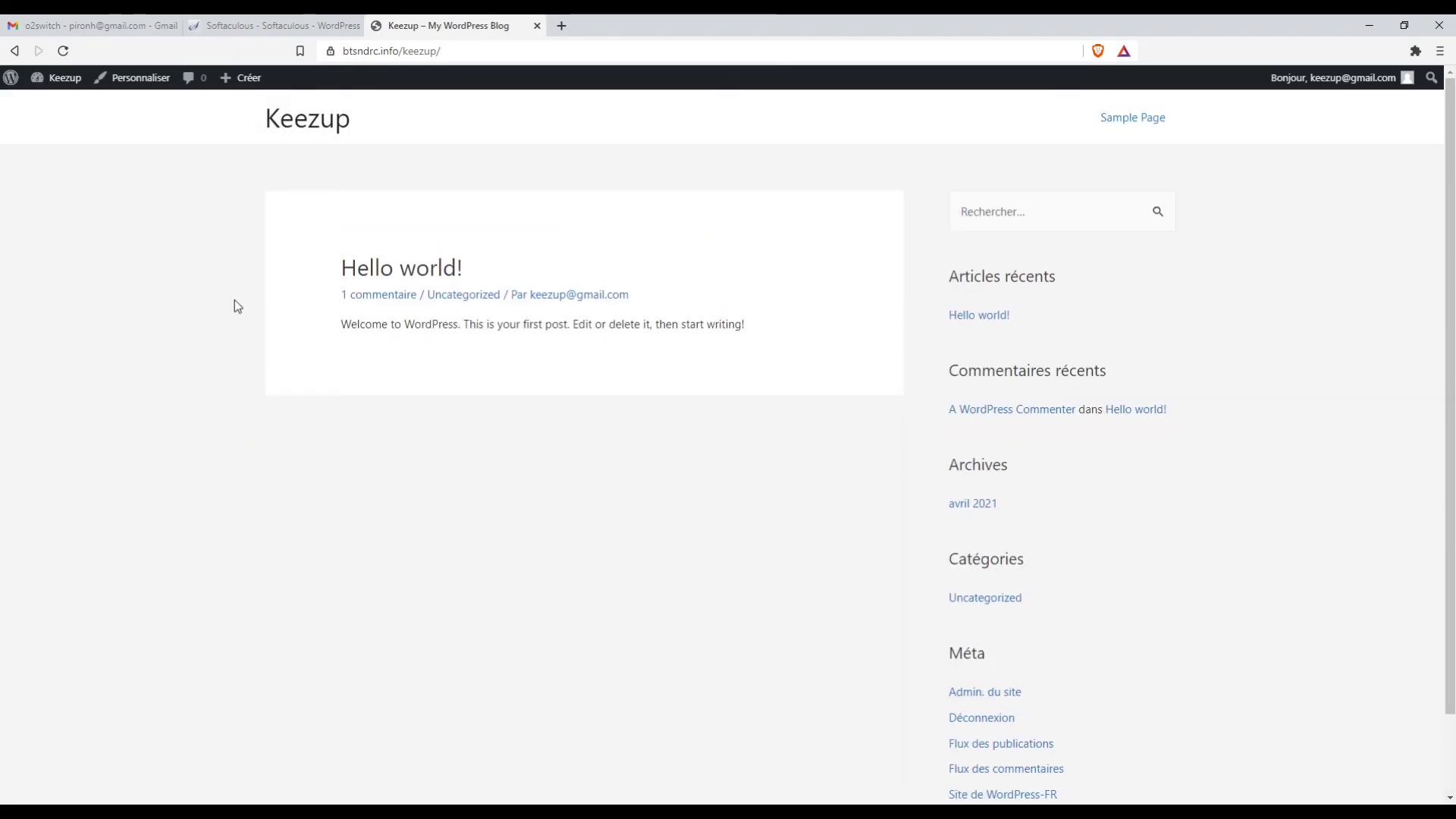